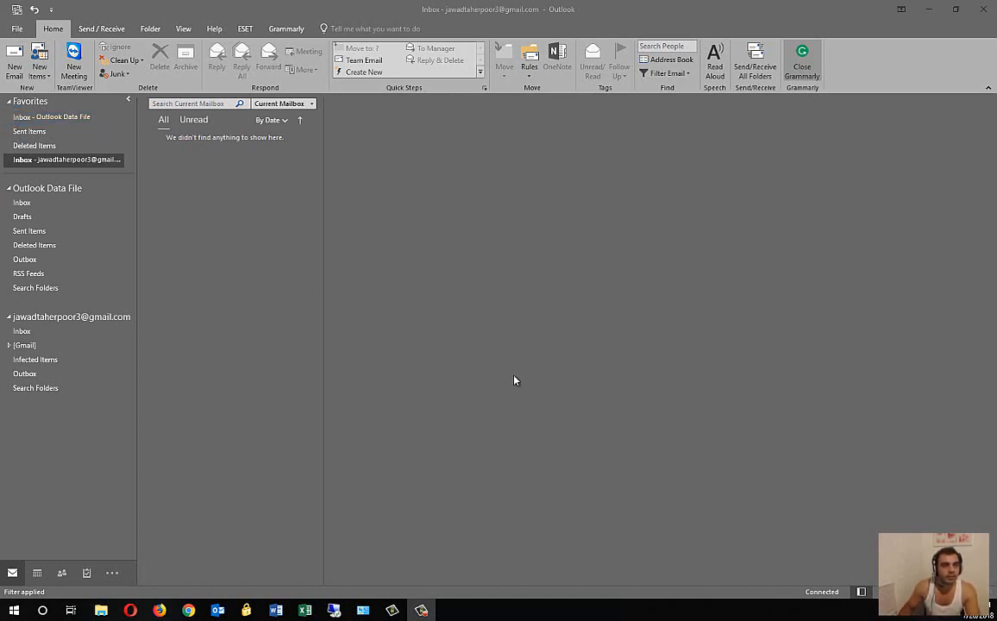
# Open the signature editor from the mail options
pyautogui.click(496, 291)
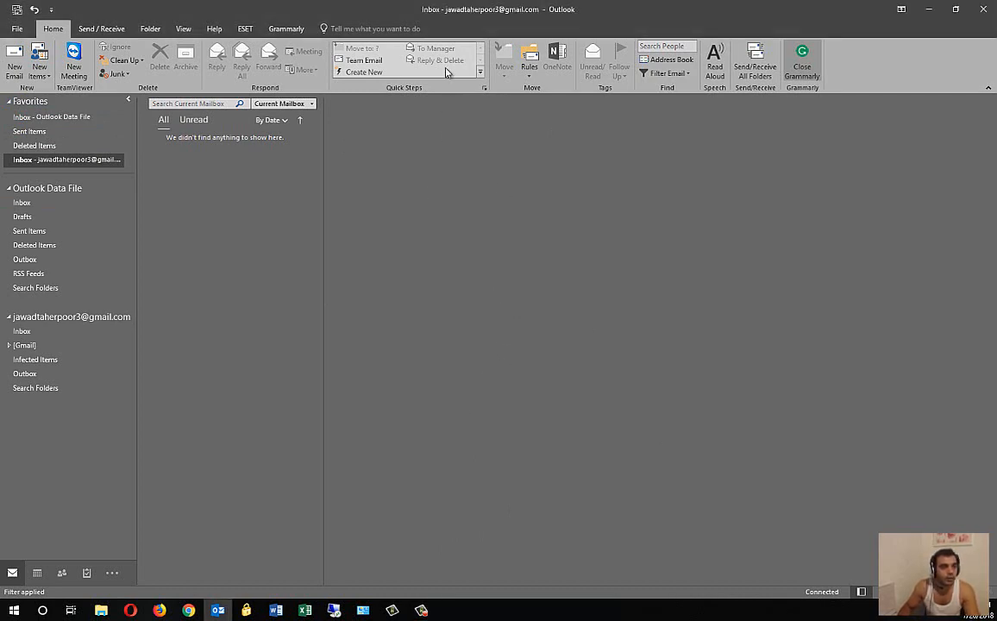
pyautogui.click(17, 30)
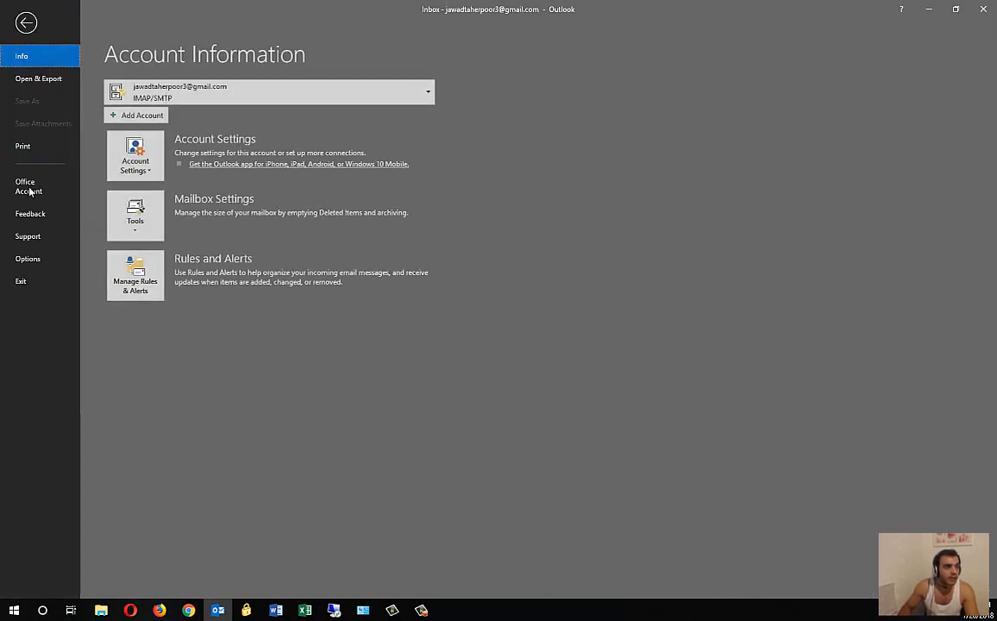
pyautogui.click(35, 261)
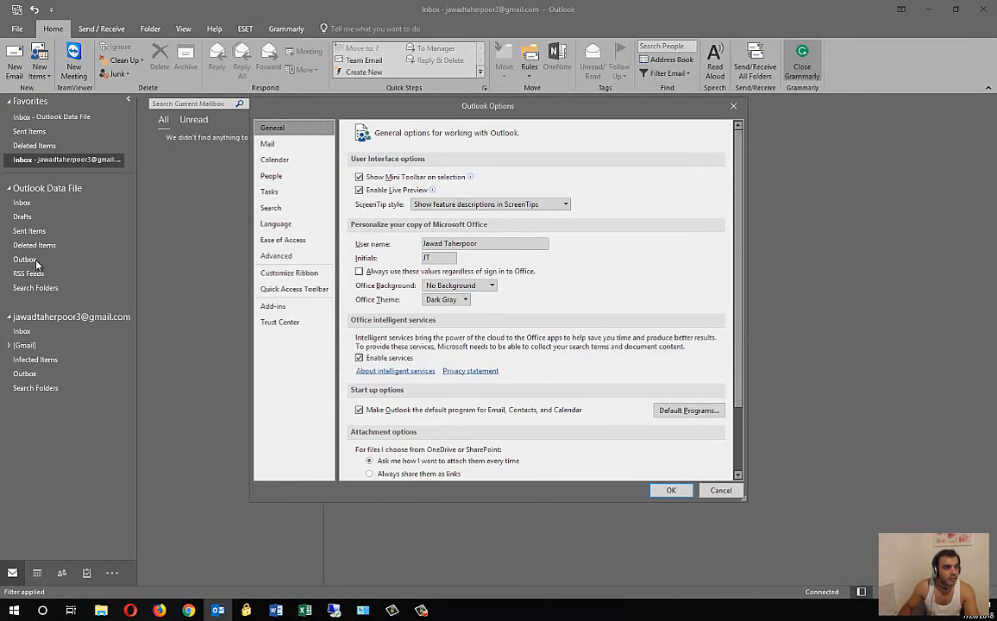
pyautogui.click(276, 147)
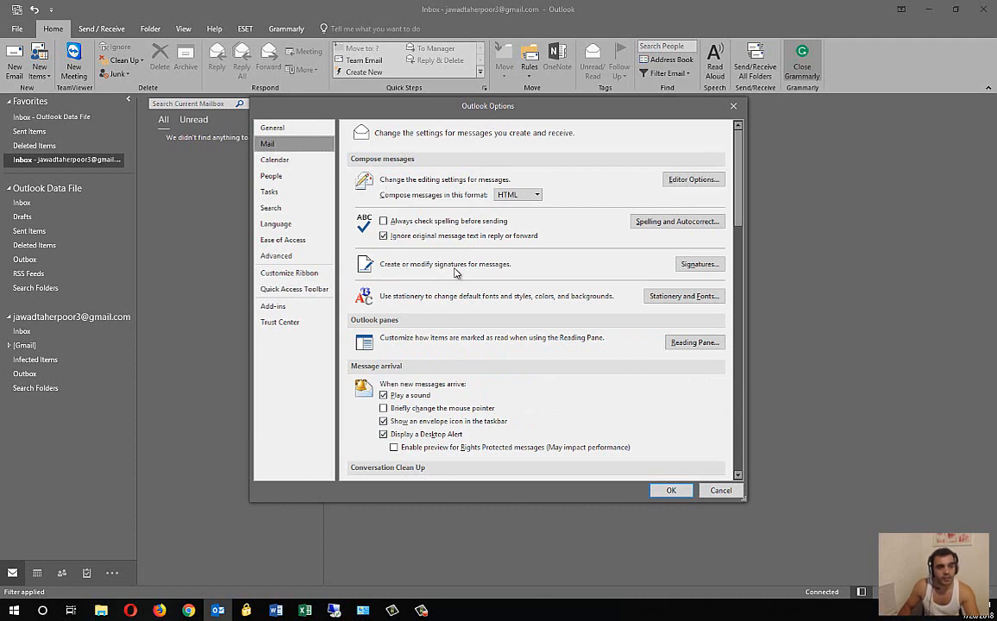
pyautogui.click(687, 273)
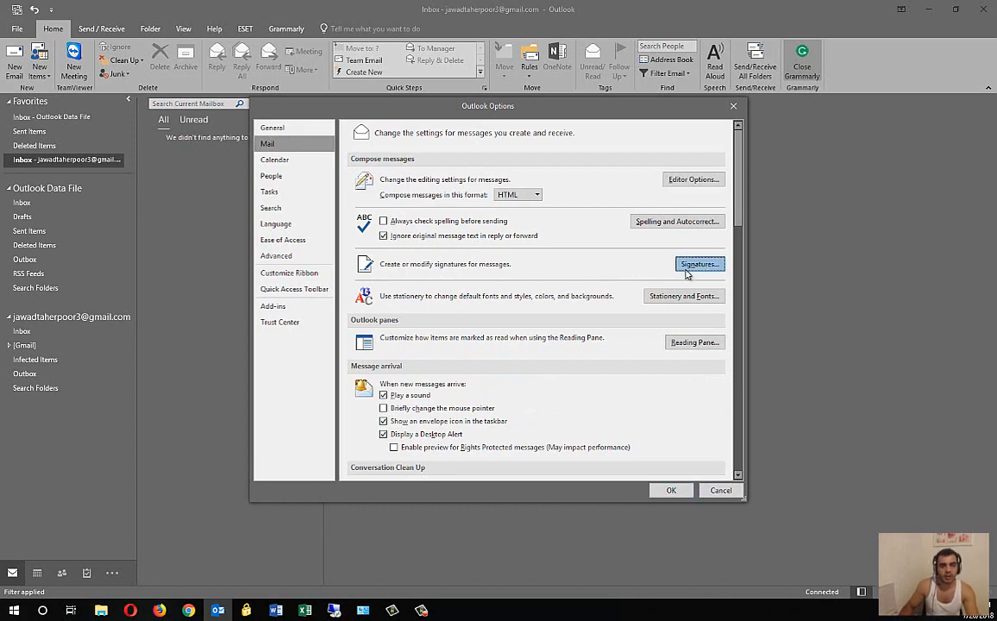
pyautogui.click(482, 340)
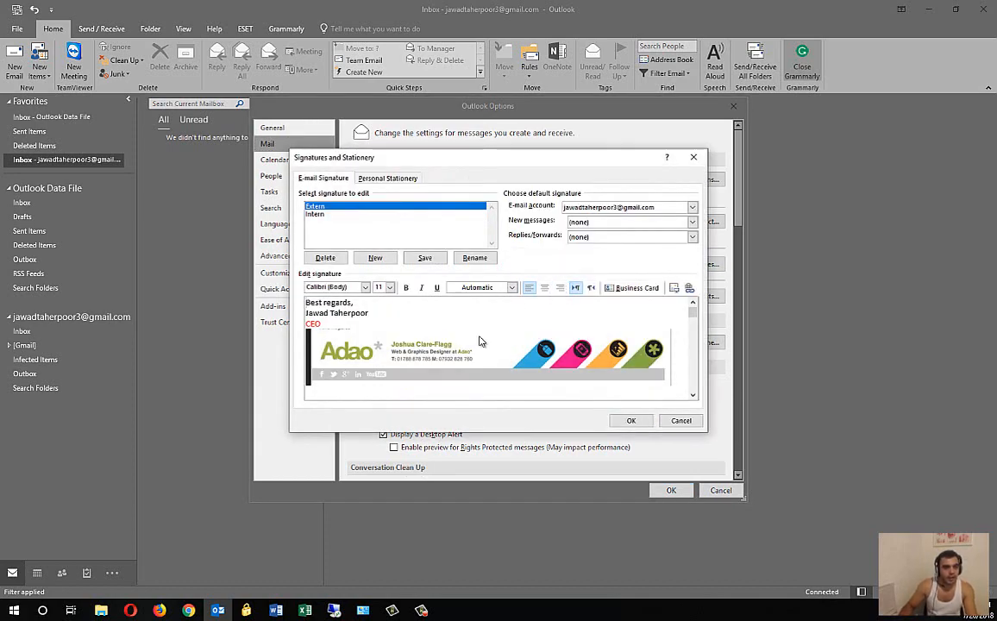
# Delete the existing Extern and Intern signatures and apply the change
pyautogui.click(325, 258)
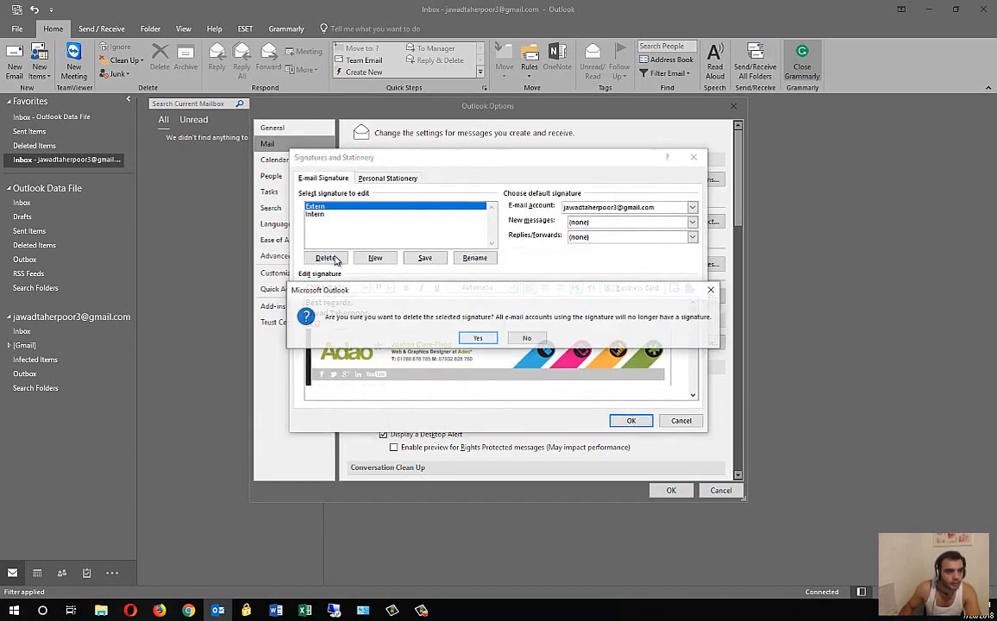
pyautogui.press('Return')
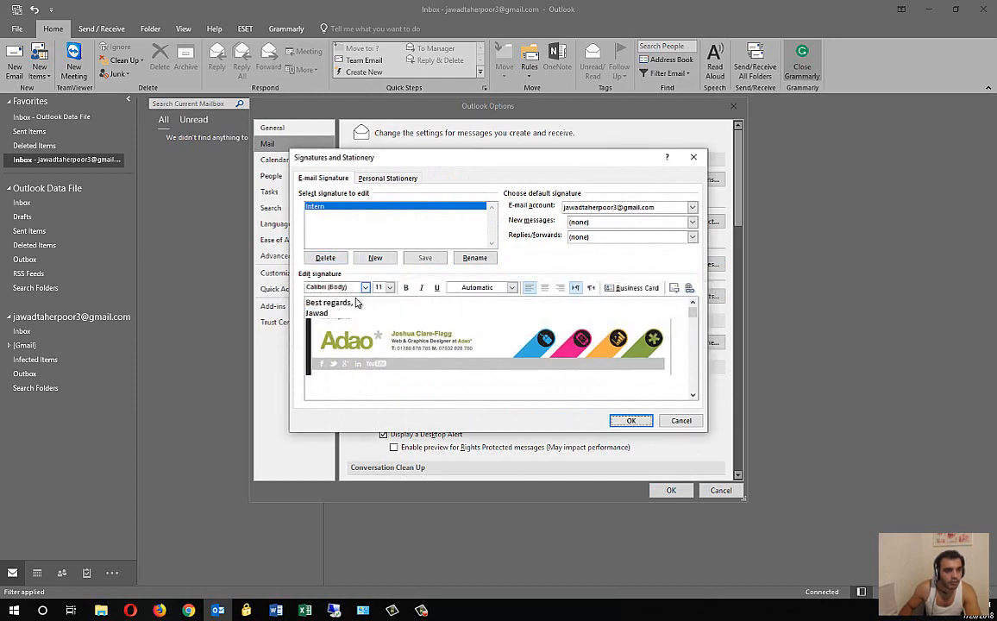
pyautogui.click(326, 258)
pyautogui.click(468, 337)
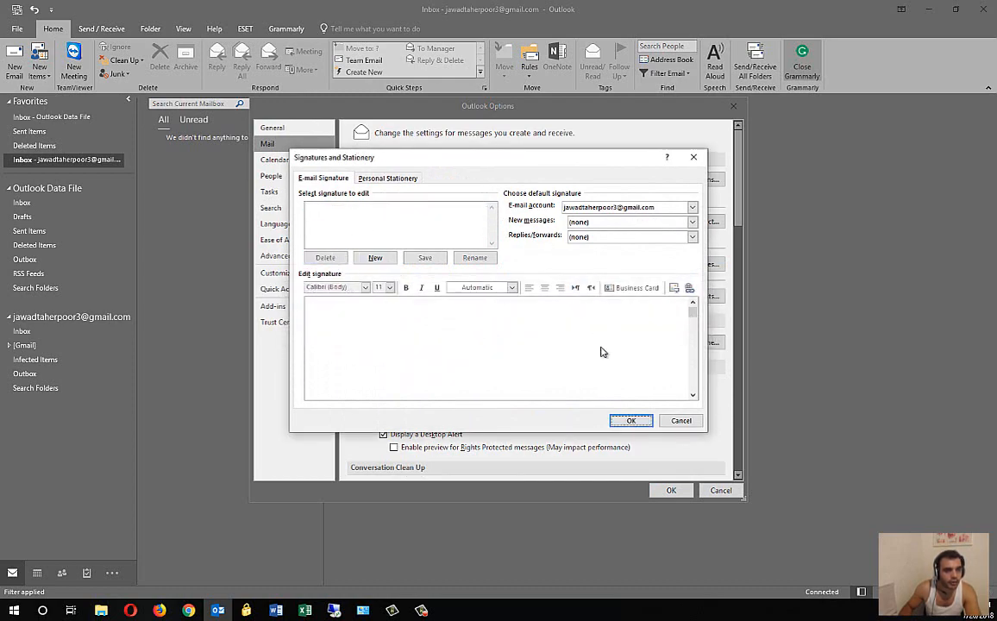
pyautogui.click(631, 421)
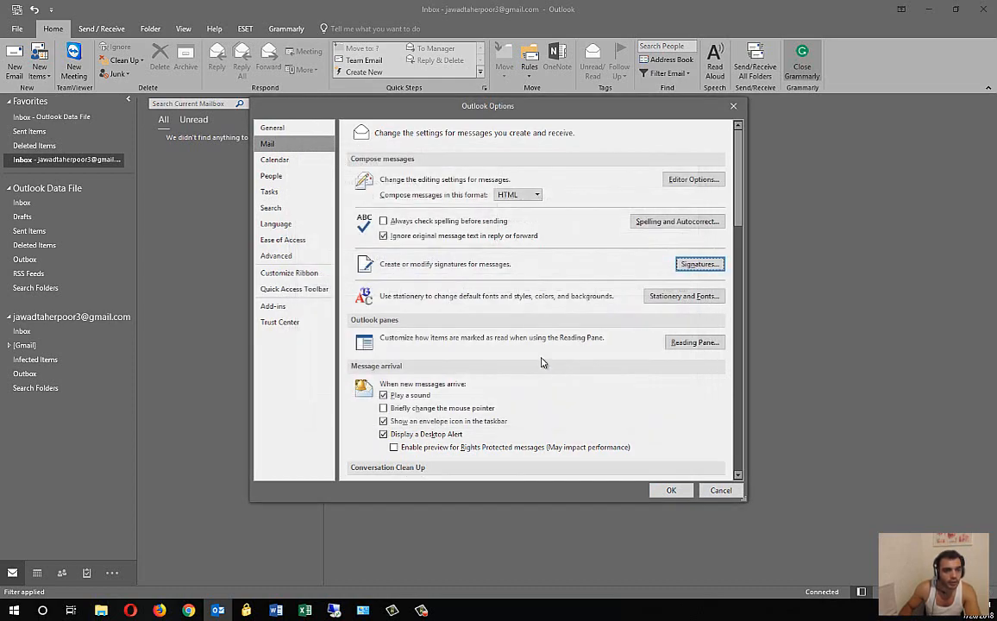
# Reopen the signature editor and create a new signature named Intern
pyautogui.click(700, 265)
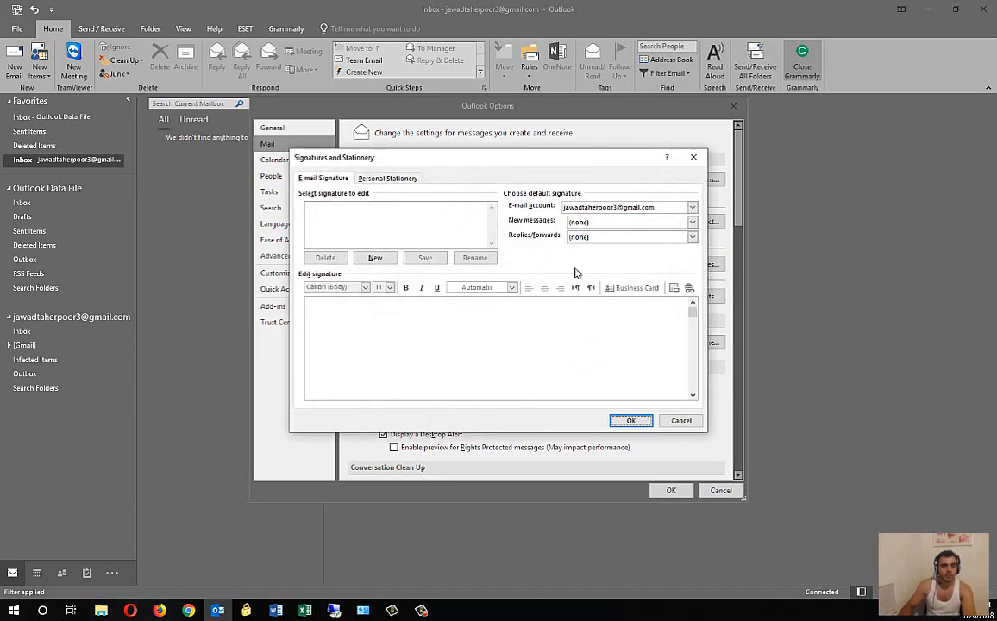
pyautogui.click(376, 259)
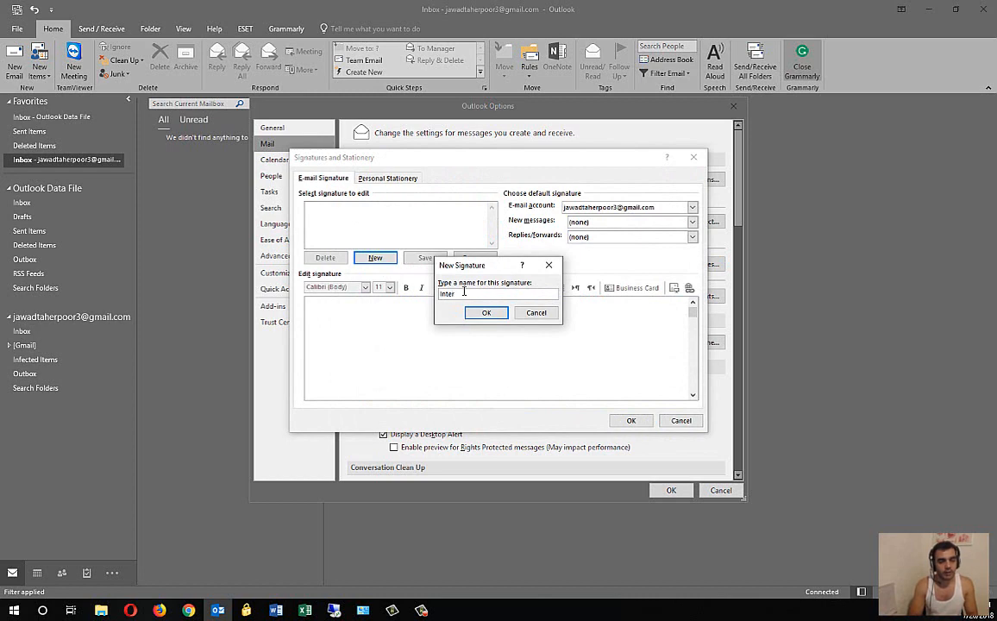
pyautogui.write('n')
pyautogui.press('Return')
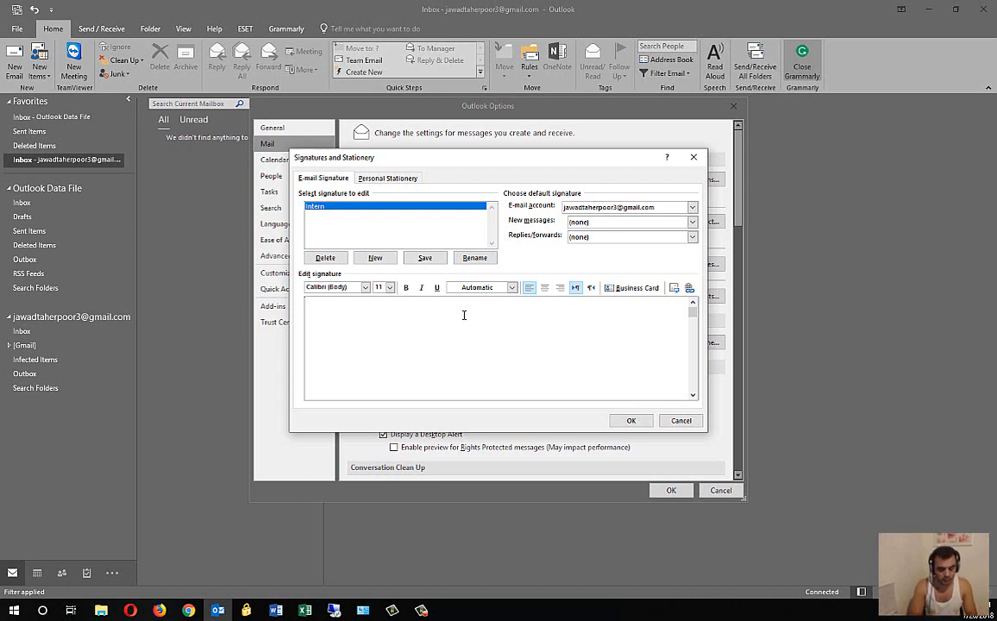
# Enter "Best regards," in the Intern signature with the sender's first name on the line below
pyautogui.write('Best')
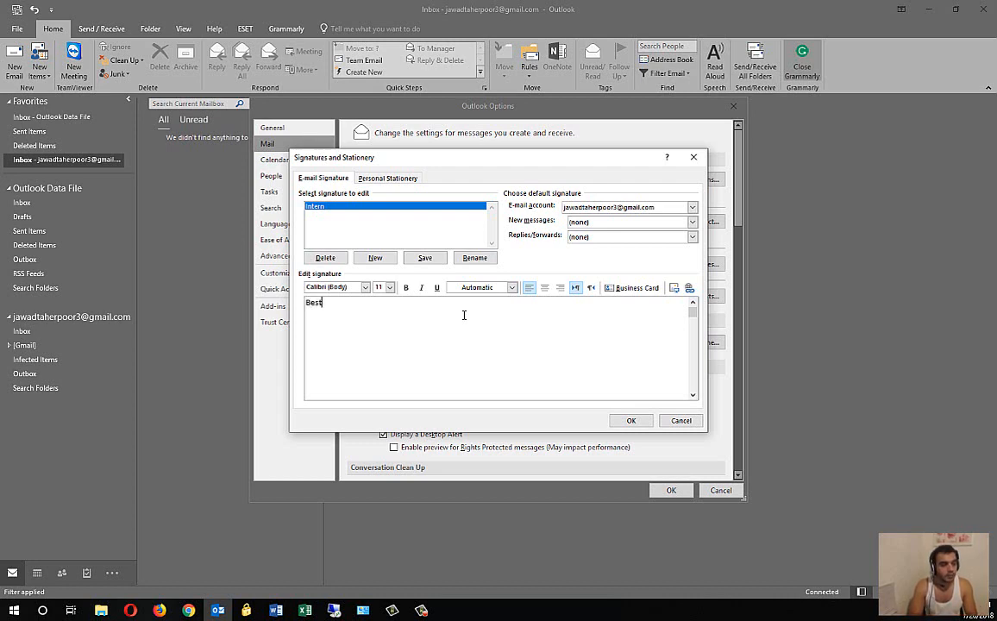
pyautogui.write(' regards, ')
pyautogui.write('Jawad')
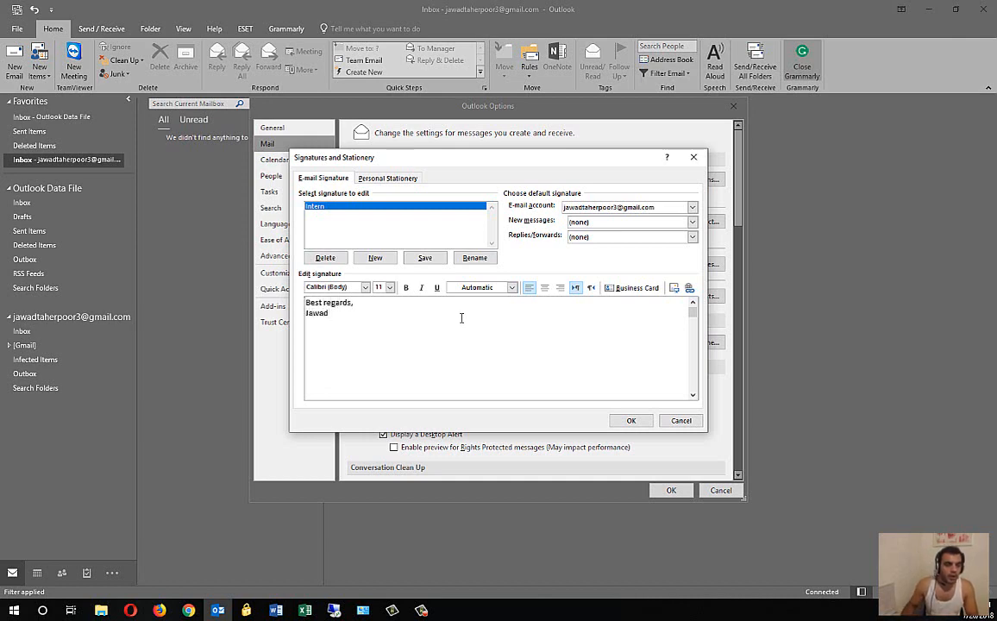
# Format both lines of the signature text in bold dark blue
pyautogui.moveTo(336, 318); pyautogui.dragTo(306, 301)
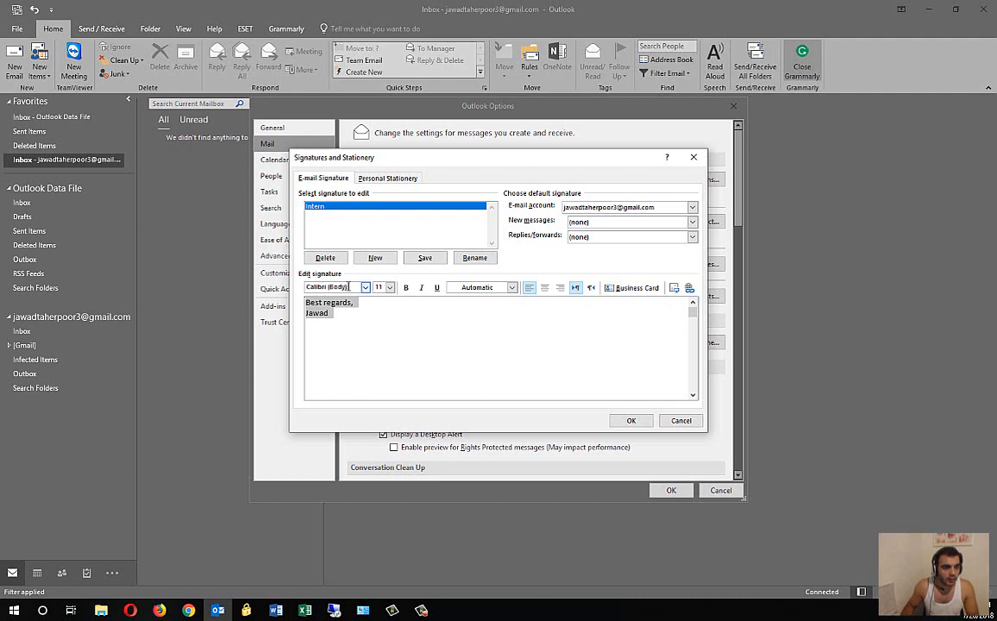
pyautogui.click(365, 287)
pyautogui.click(389, 288)
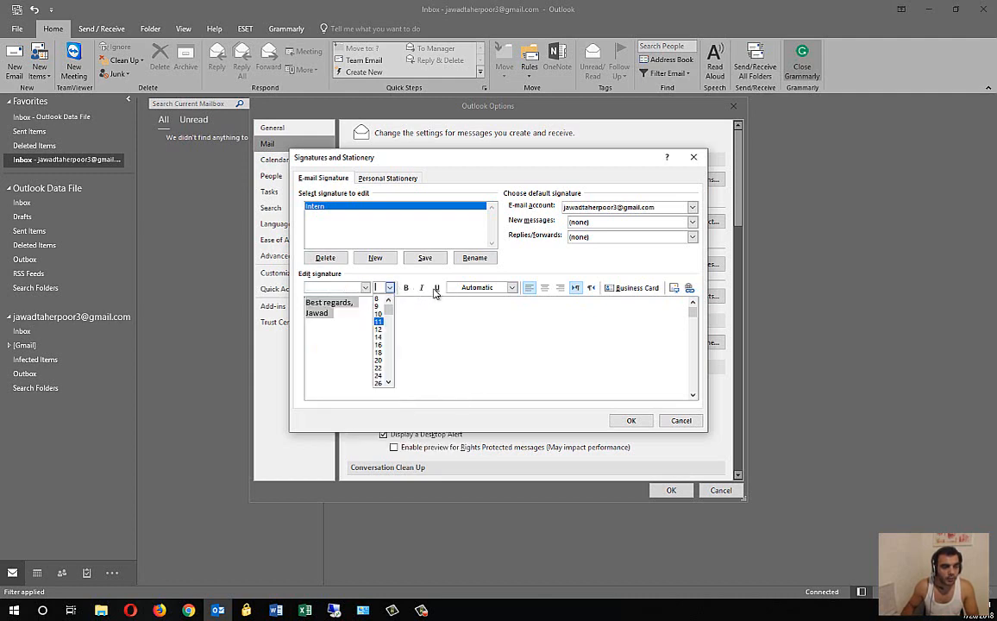
pyautogui.click(512, 287)
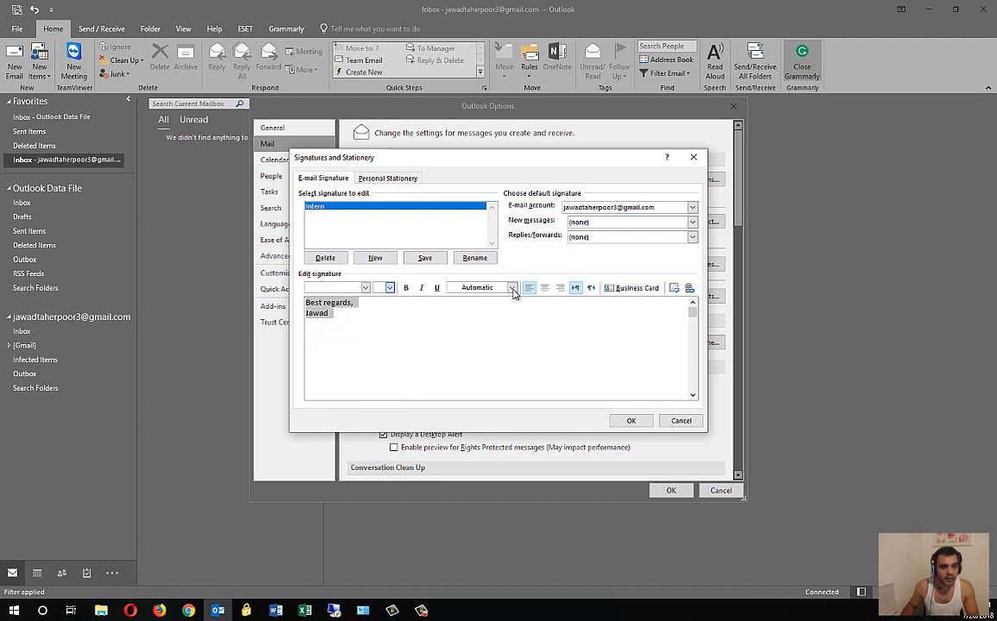
pyautogui.click(512, 287)
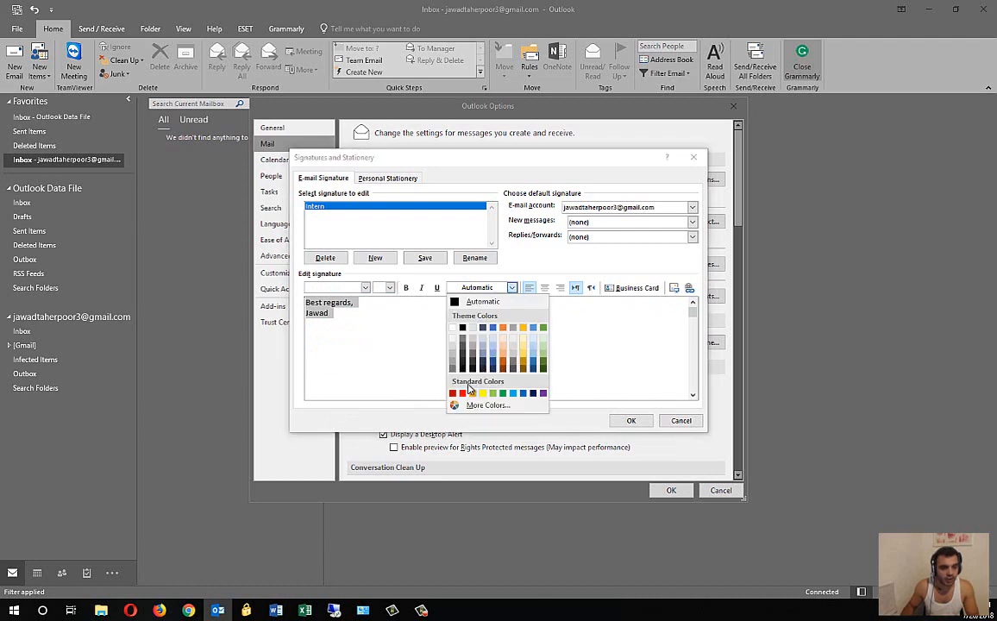
pyautogui.click(483, 359)
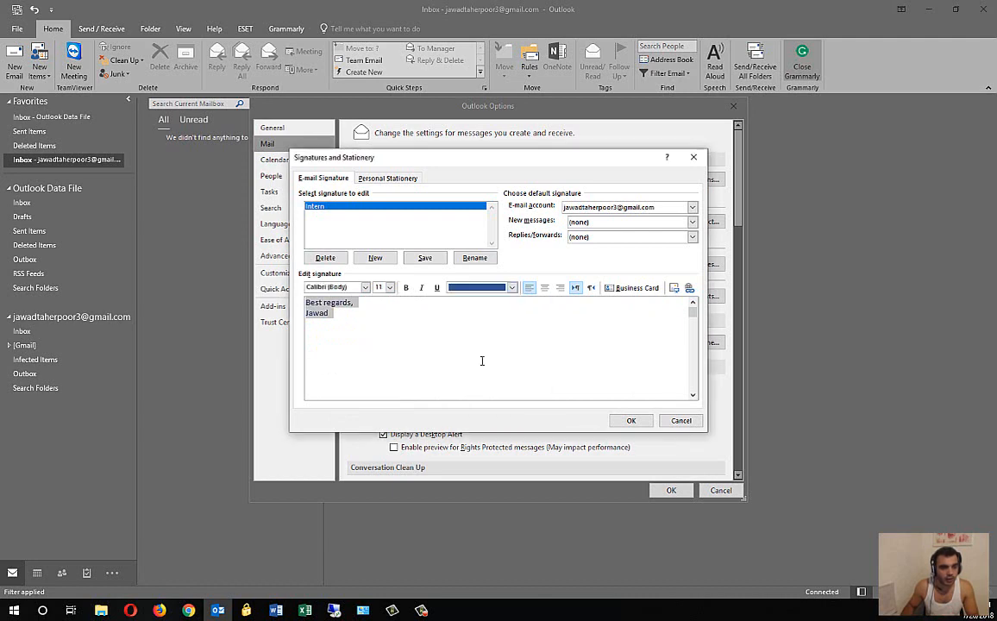
pyautogui.click(405, 287)
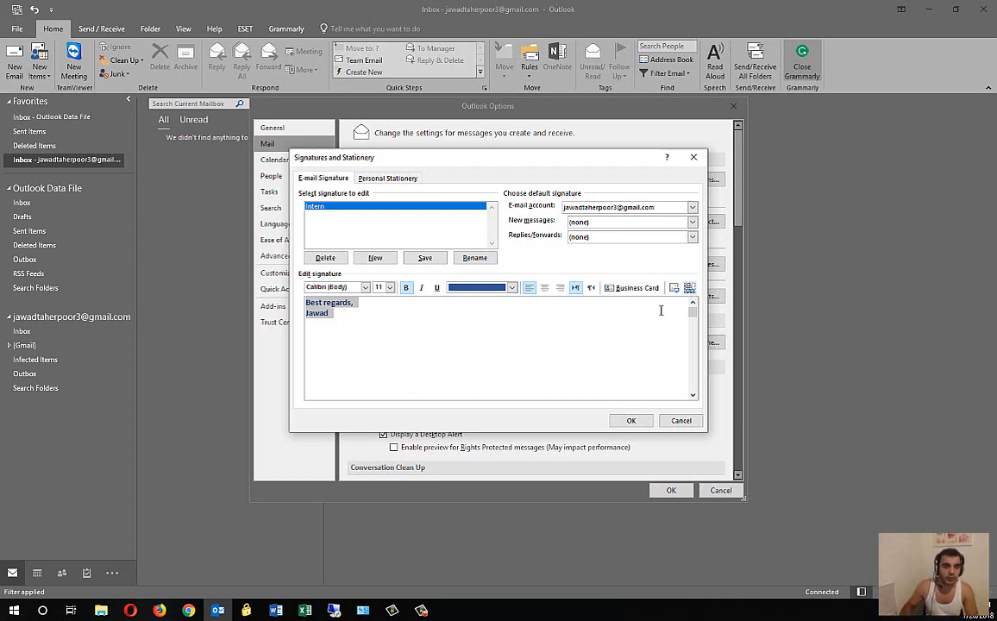
# Make room below the signature text, then switch to the open Word document and copy its Adao banner picture
pyautogui.click(439, 375)
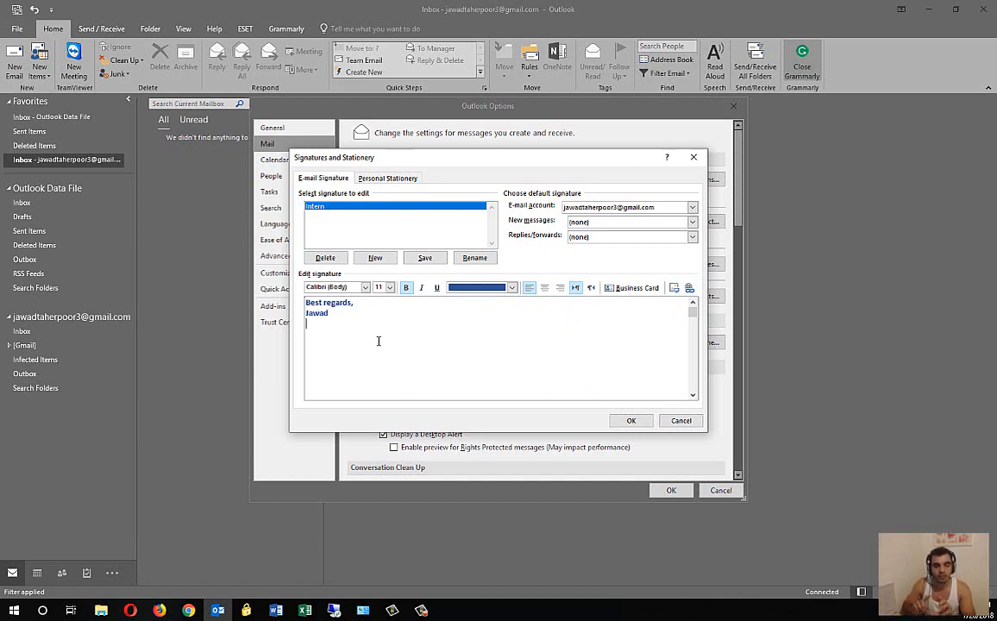
pyautogui.press('Return')
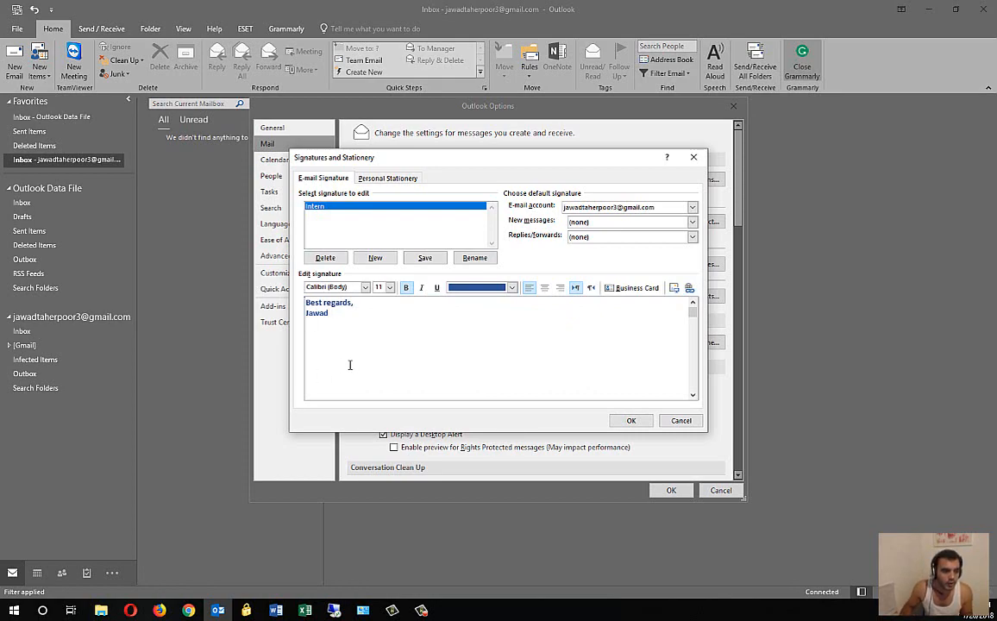
pyautogui.click(276, 609)
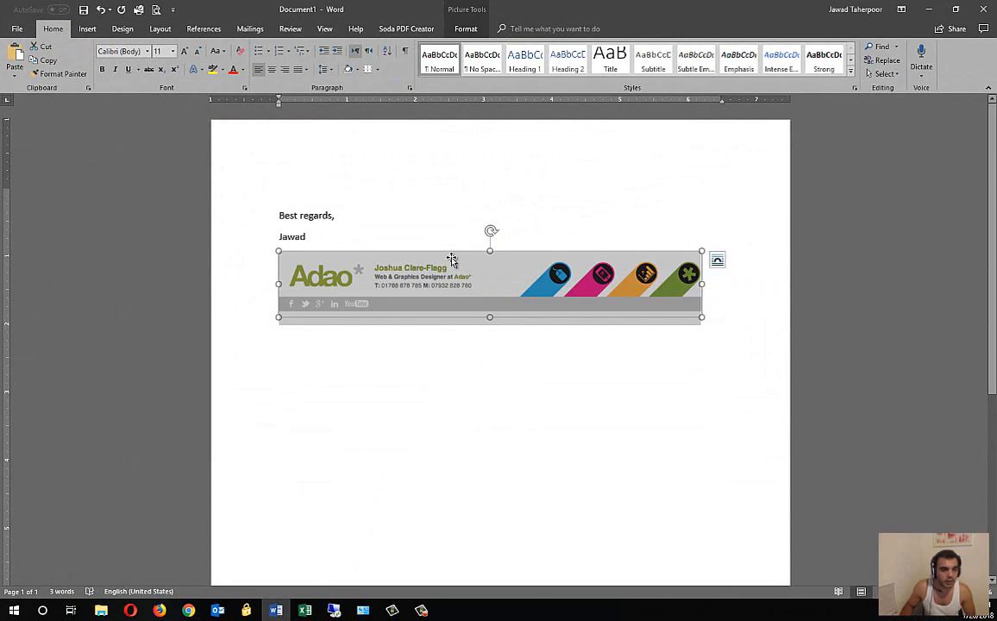
pyautogui.click(444, 233)
pyautogui.click(437, 282)
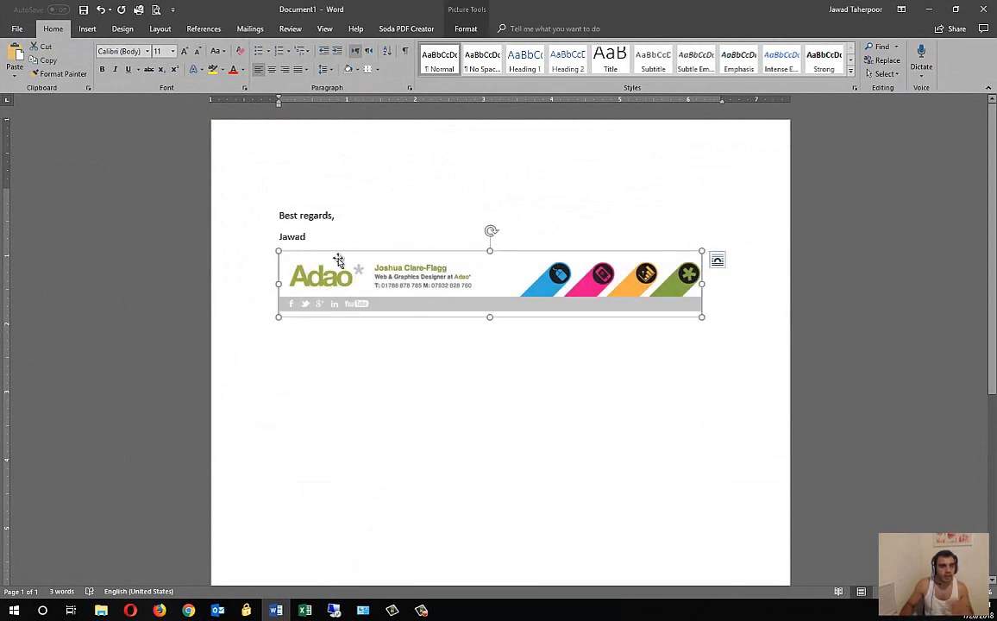
pyautogui.rightClick(356, 287)
pyautogui.click(392, 304)
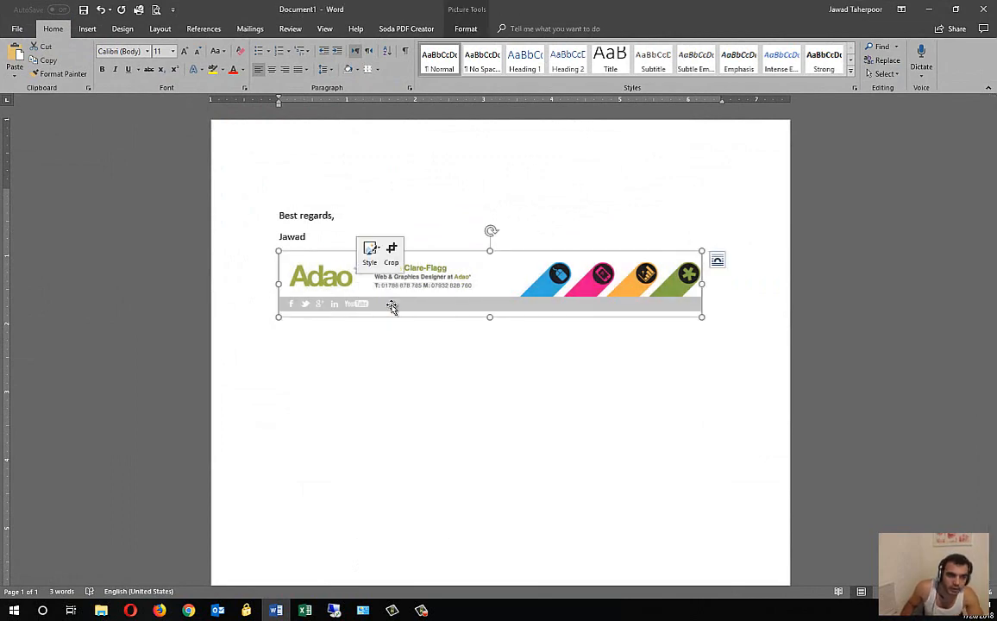
# Switch back to Outlook and paste the copied banner below the name in the Intern signature
pyautogui.click(220, 611)
pyautogui.click(362, 339)
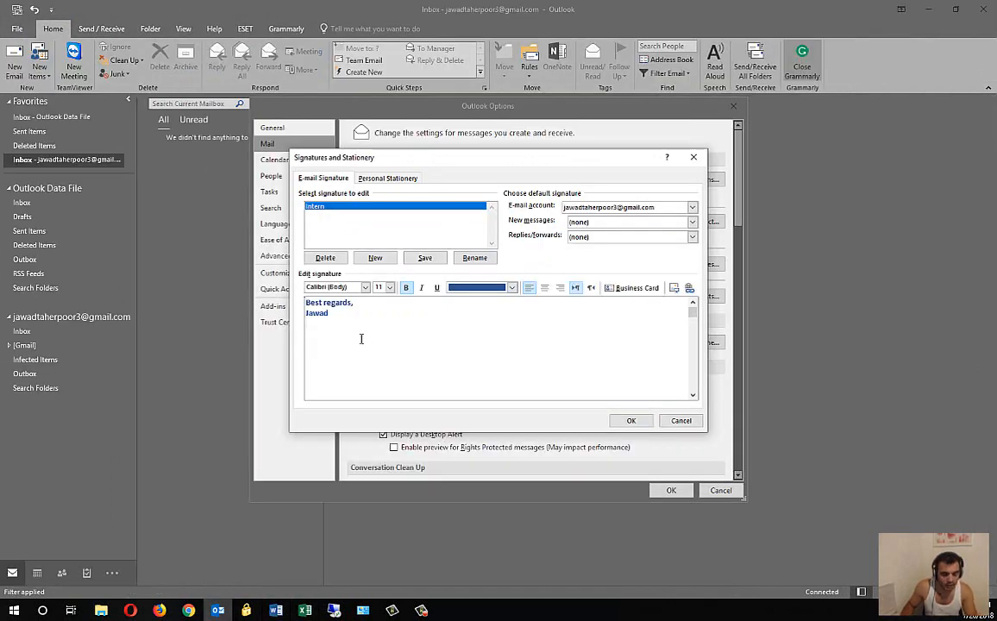
pyautogui.click(362, 339)
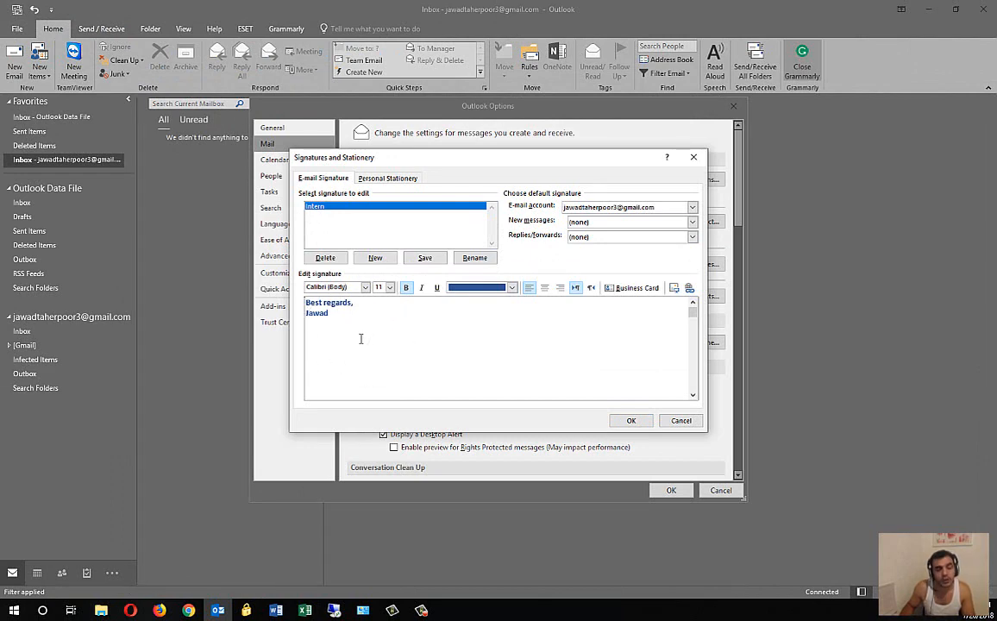
pyautogui.hotkey('ctrl', 'v')
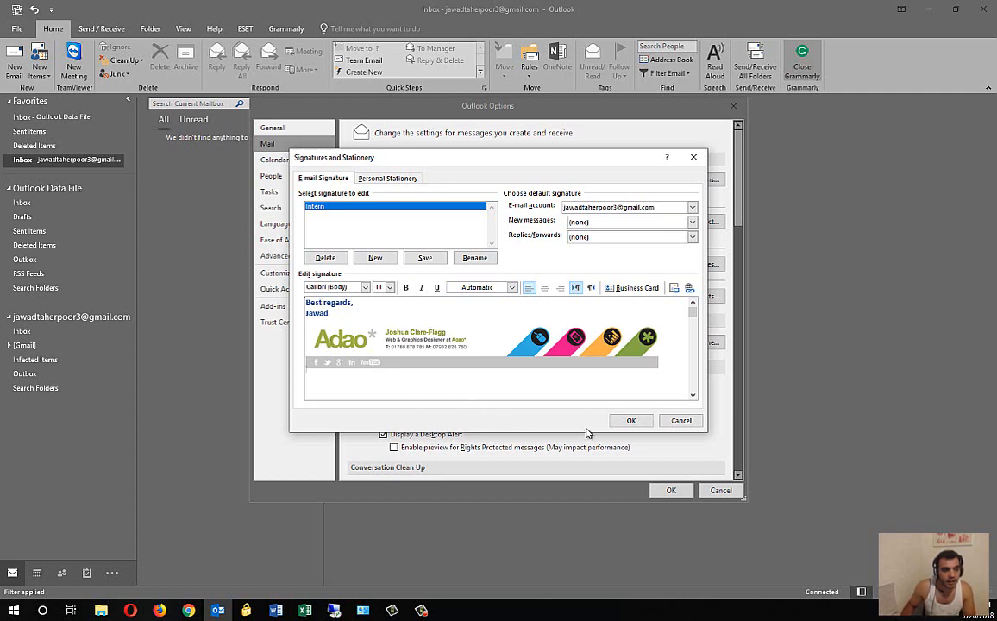
# Keep (none) as the default signature for new messages and replies/forwards, and save the signature and mail options
pyautogui.click(598, 237)
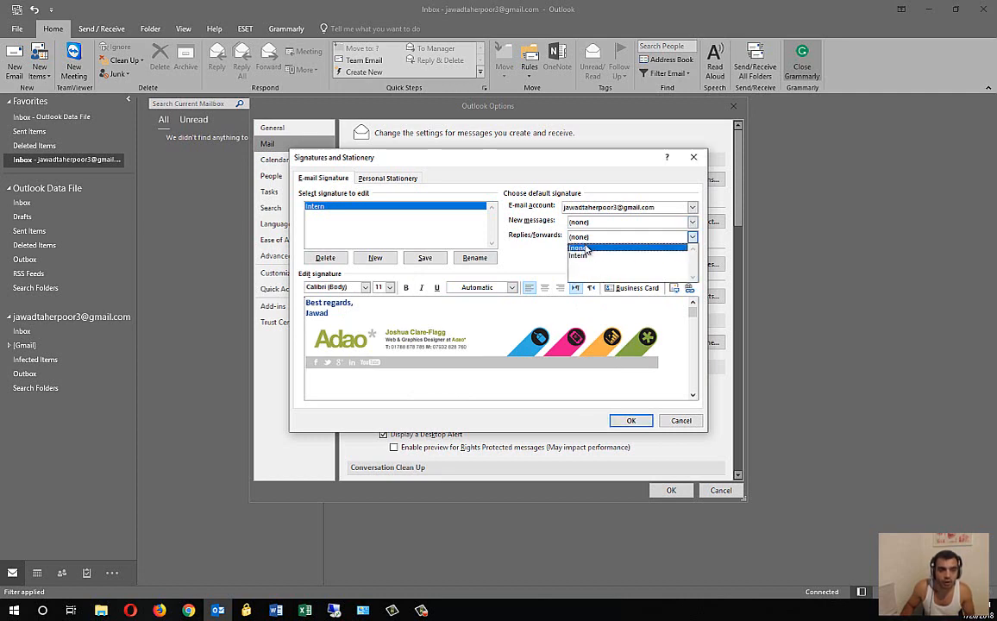
pyautogui.click(563, 236)
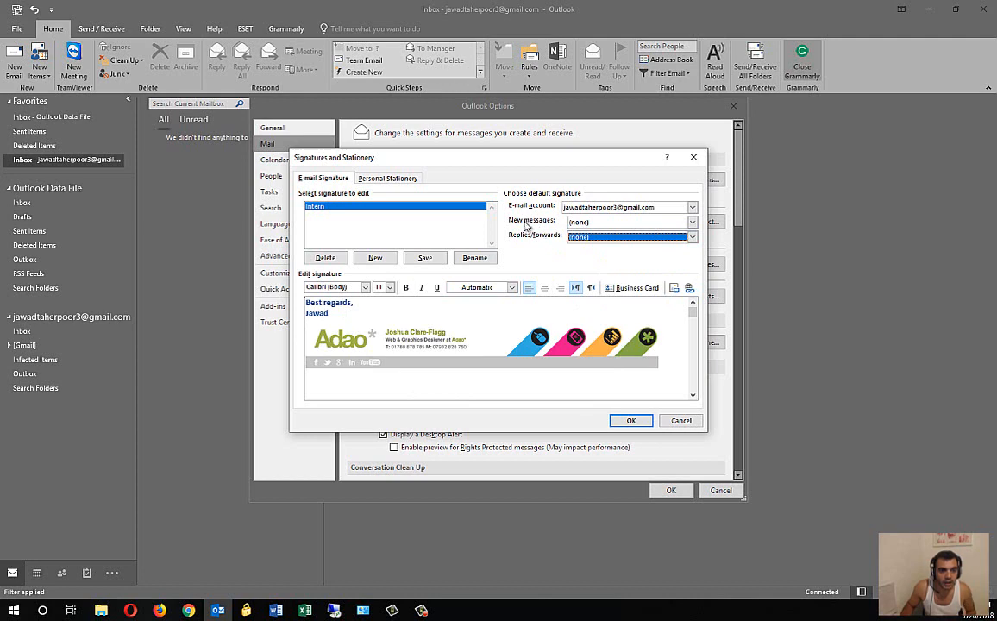
pyautogui.click(592, 224)
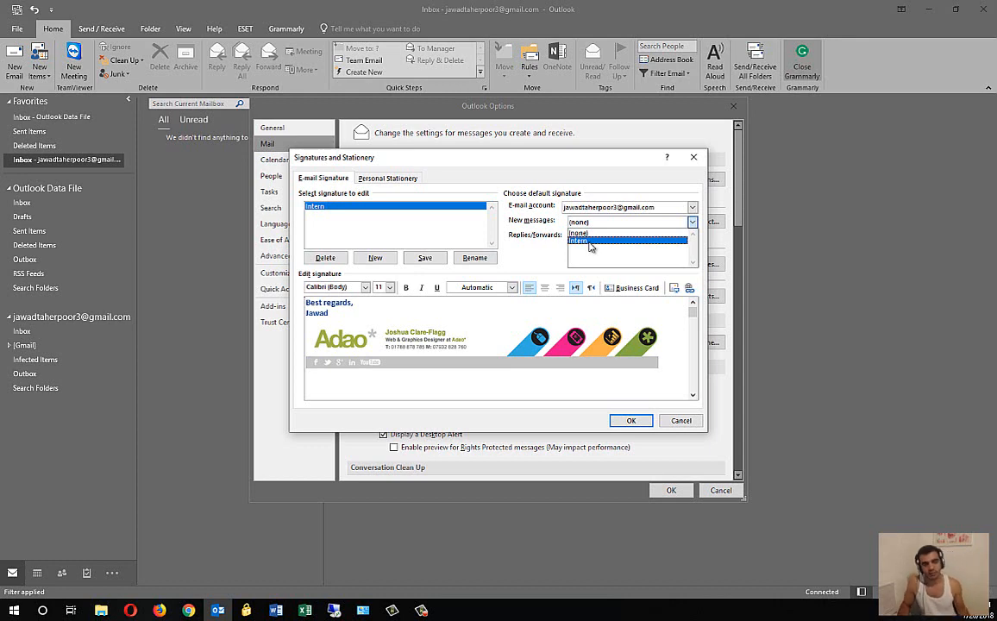
pyautogui.click(548, 242)
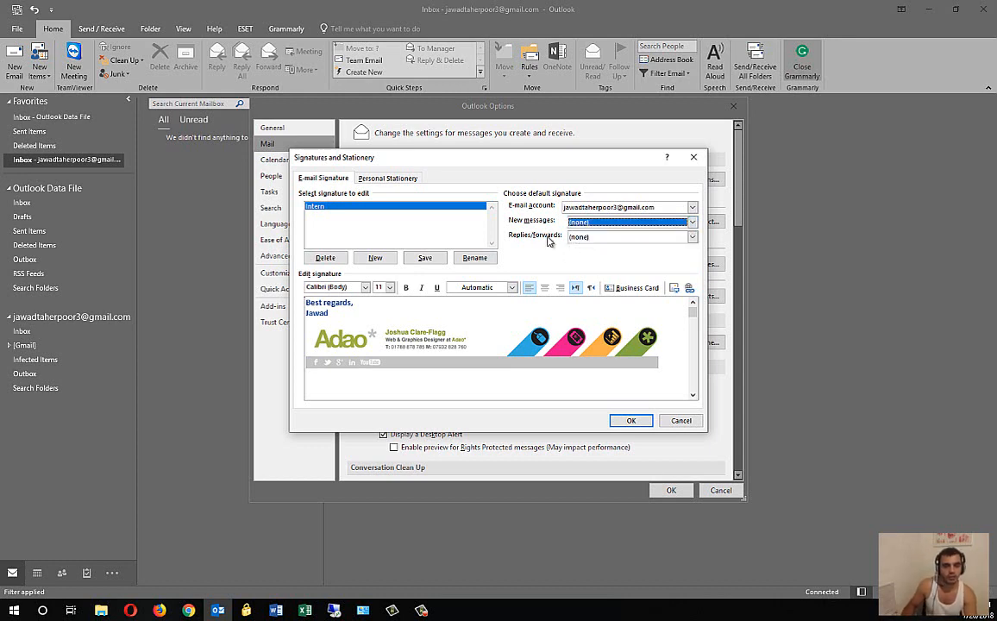
pyautogui.click(630, 421)
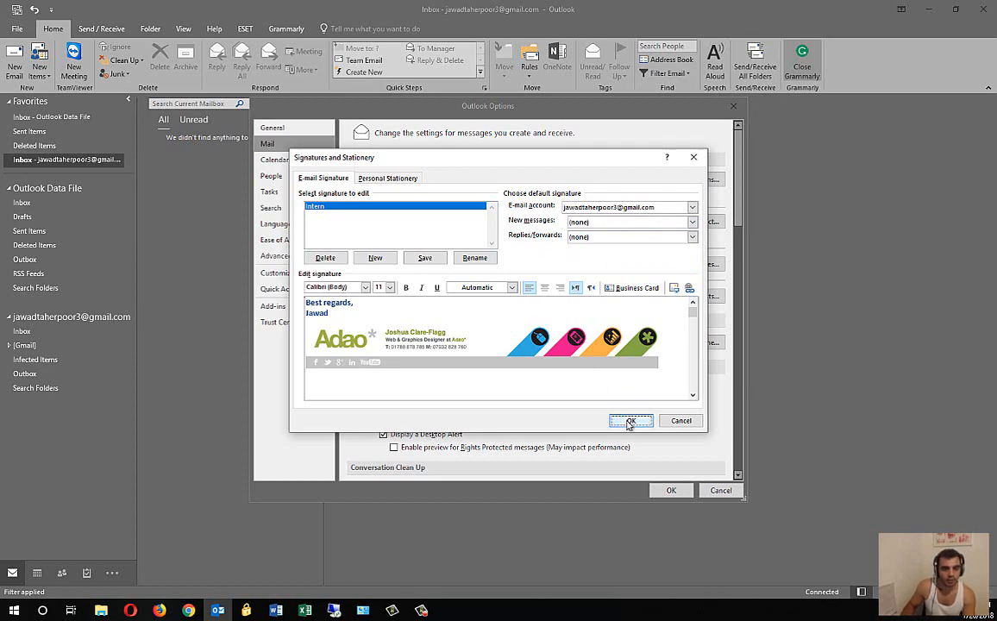
pyautogui.click(671, 490)
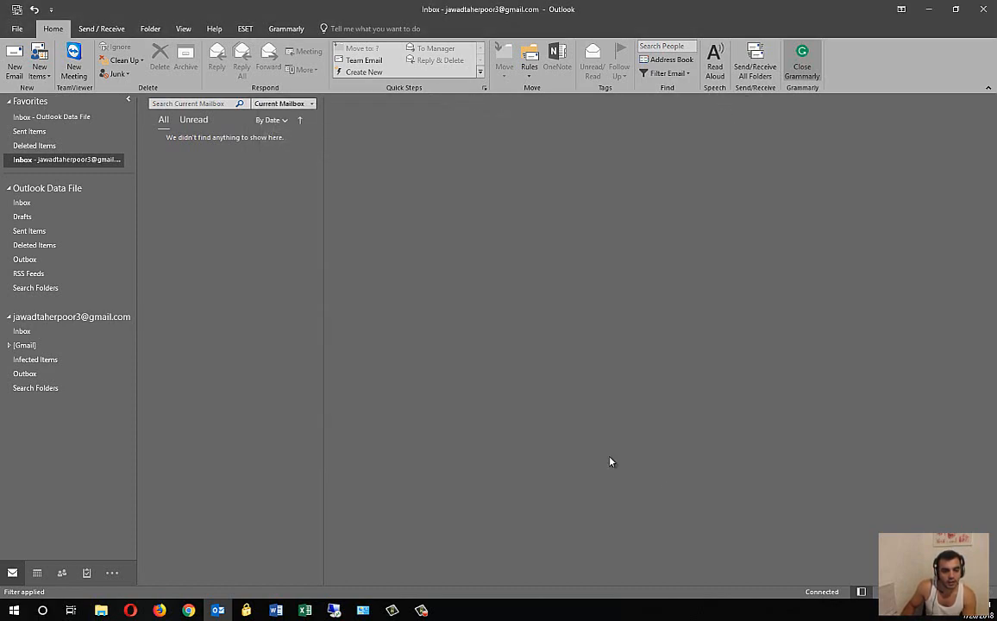
# Start a new email message, close the Grammarly pane and place the cursor after the signature banner
pyautogui.click(14, 62)
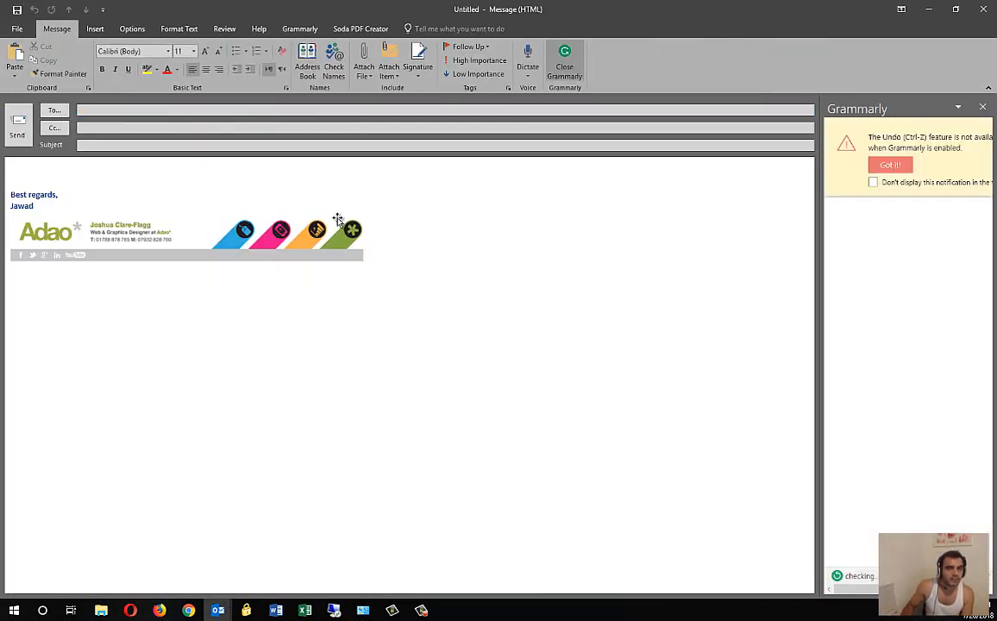
pyautogui.click(982, 106)
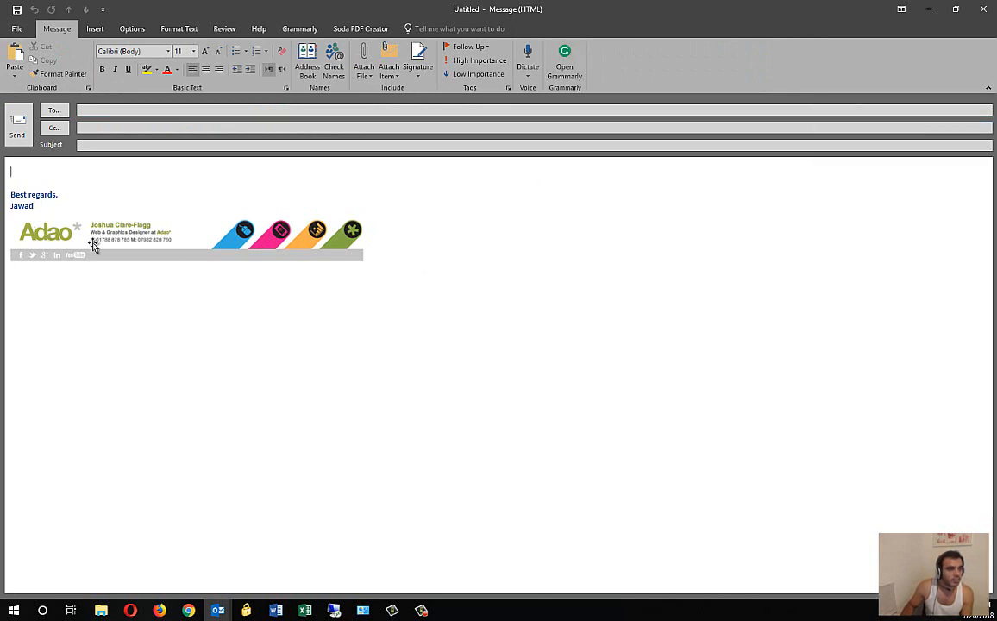
pyautogui.click(403, 242)
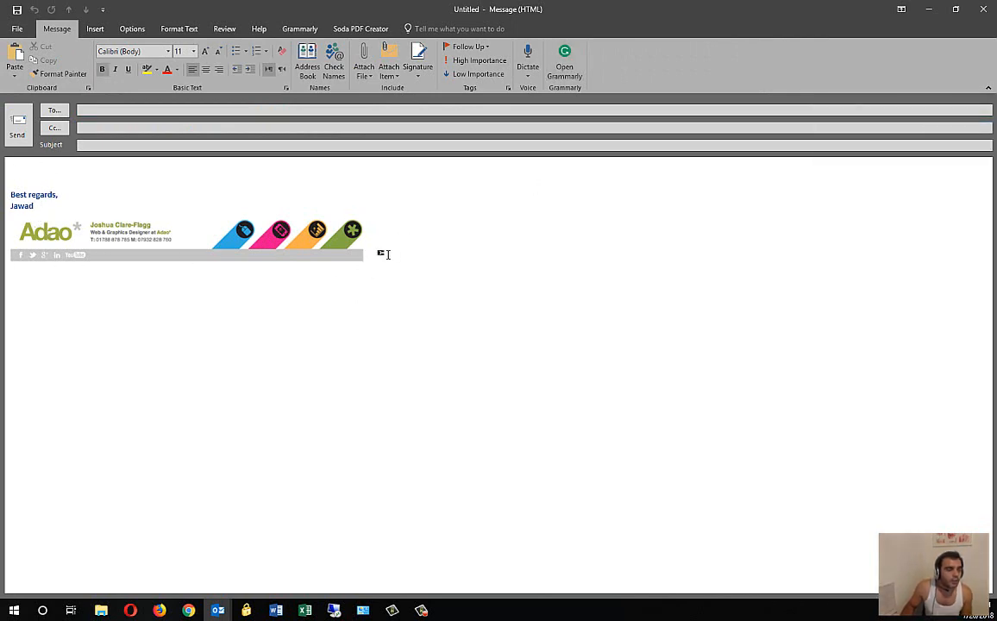
# Open the signature settings from the message and create a new signature named Extern
pyautogui.click(419, 78)
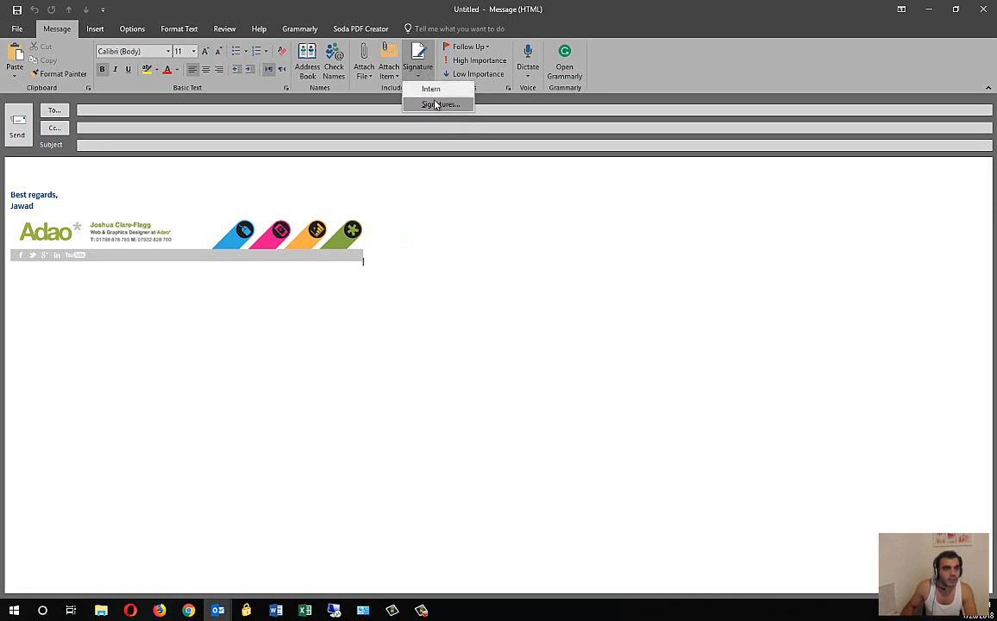
pyautogui.click(436, 105)
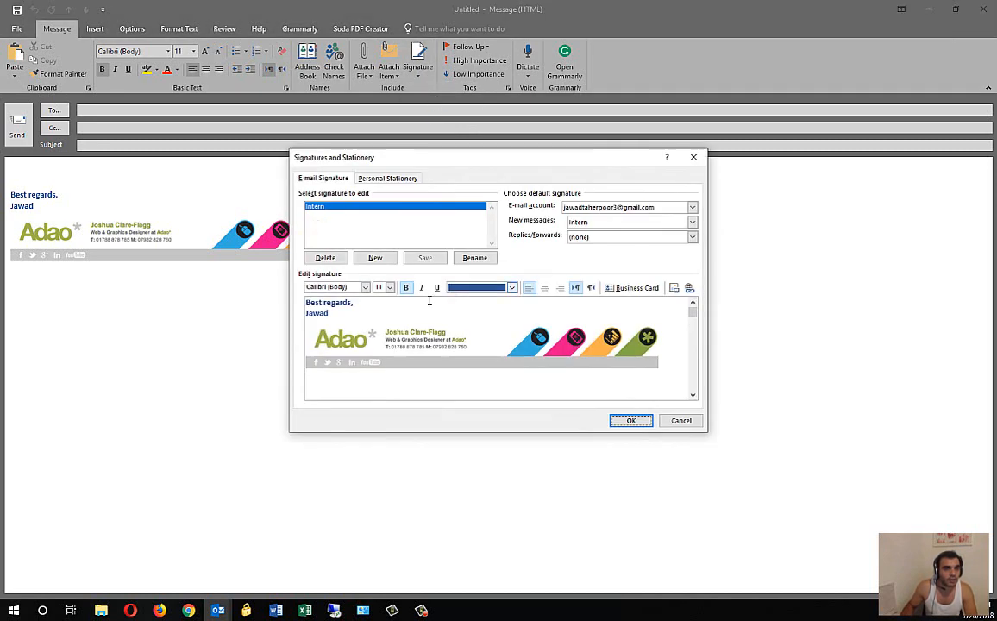
pyautogui.click(372, 259)
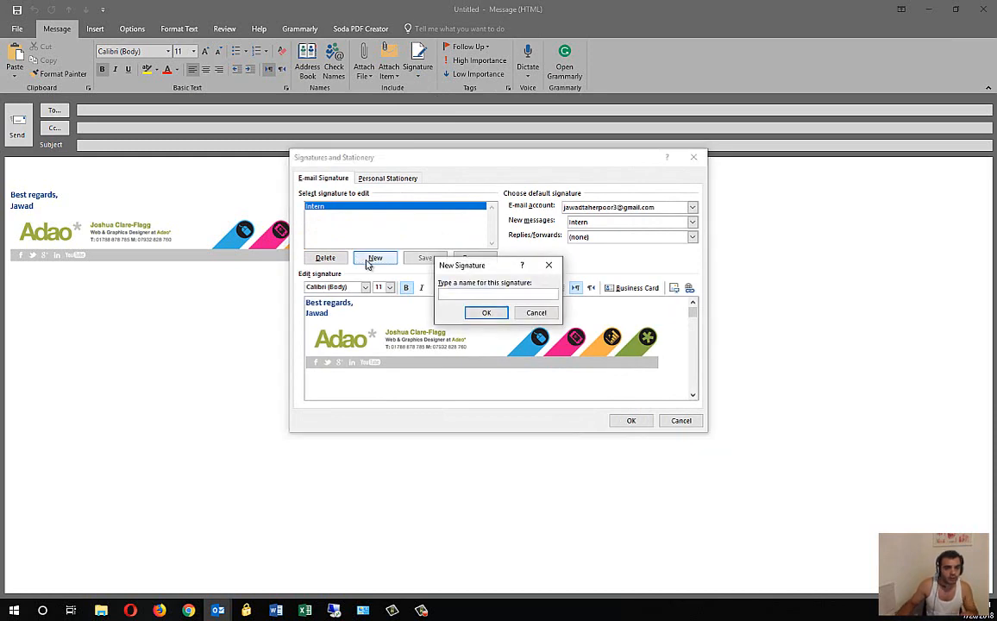
pyautogui.write('Extern')
pyautogui.press('Return')
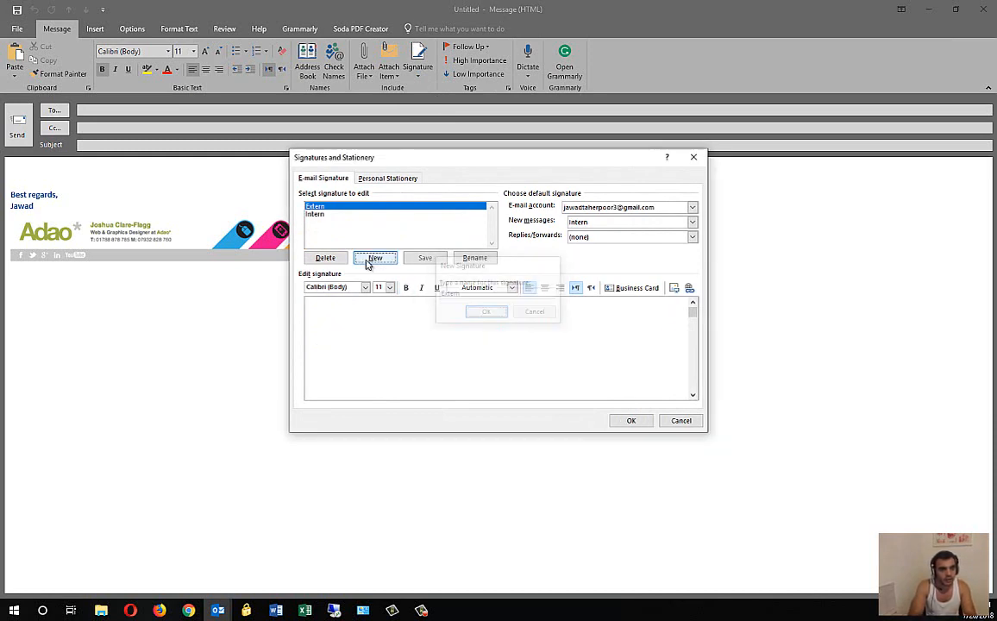
# Enter "Best regards,", the sender's first name and "CEO" on separate lines in the Extern signature, and paste the copied Adao banner below
pyautogui.click(346, 306)
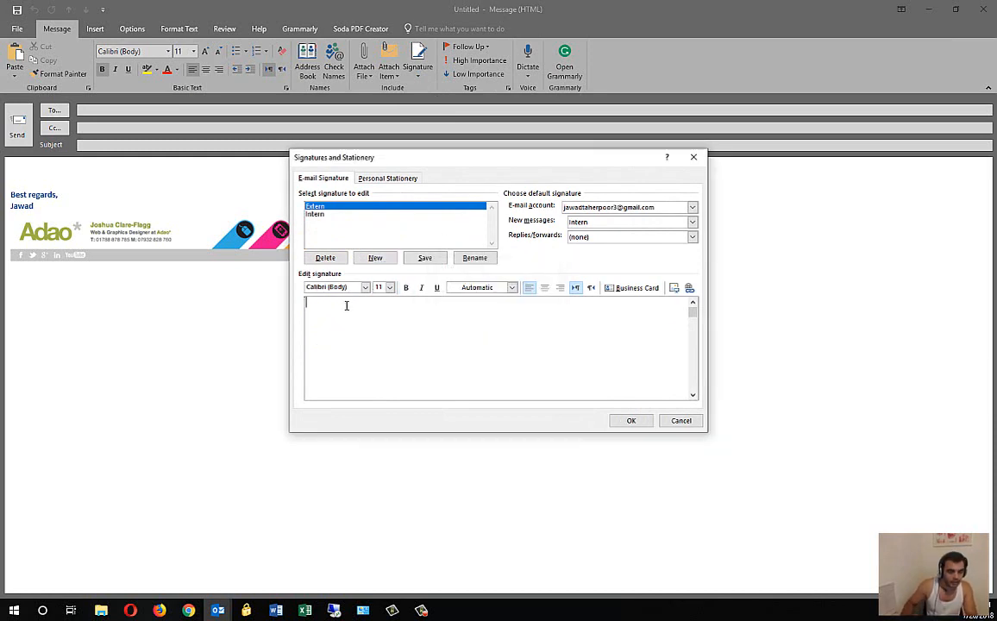
pyautogui.write('Jawa')
pyautogui.press('BackSpace')
pyautogui.press('BackSpace')
pyautogui.press('BackSpace')
pyautogui.press('BackSpace')
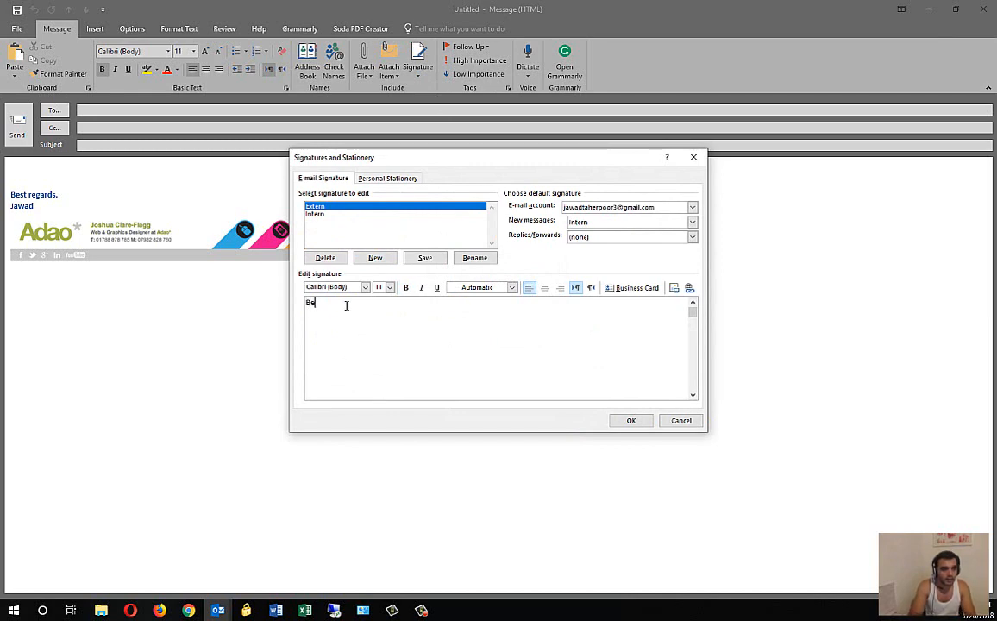
pyautogui.write('Best regards')
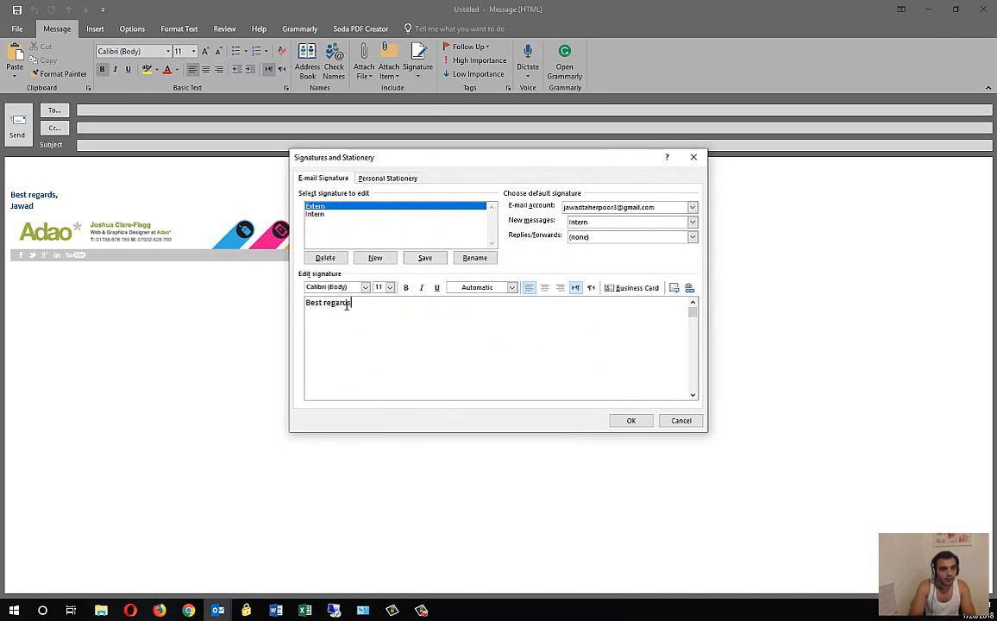
pyautogui.write(', Jawad')
pyautogui.press('Return')
pyautogui.write('CEO')
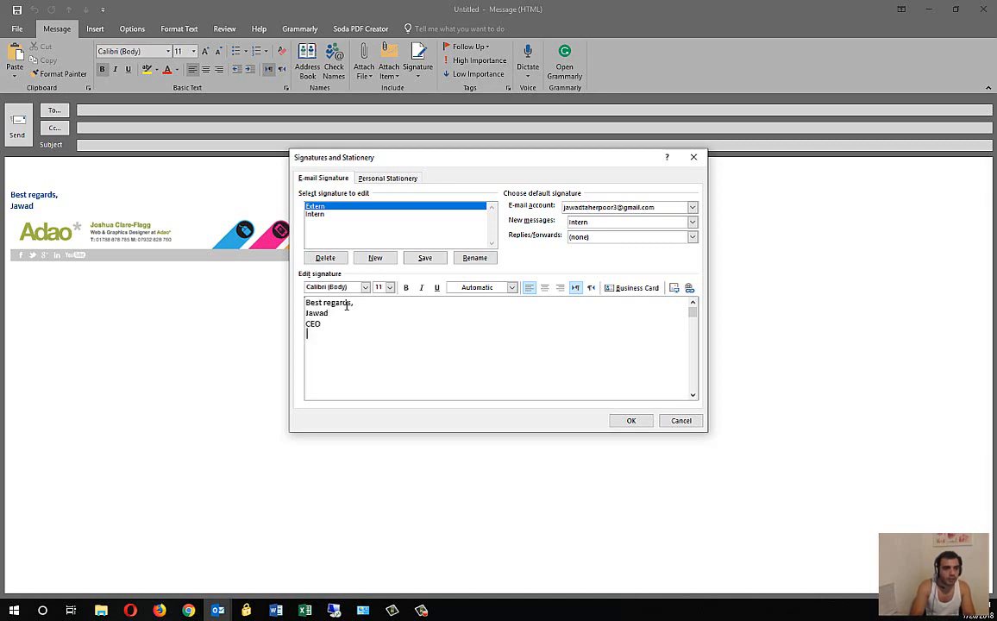
pyautogui.hotkey('ctrl', 'v')
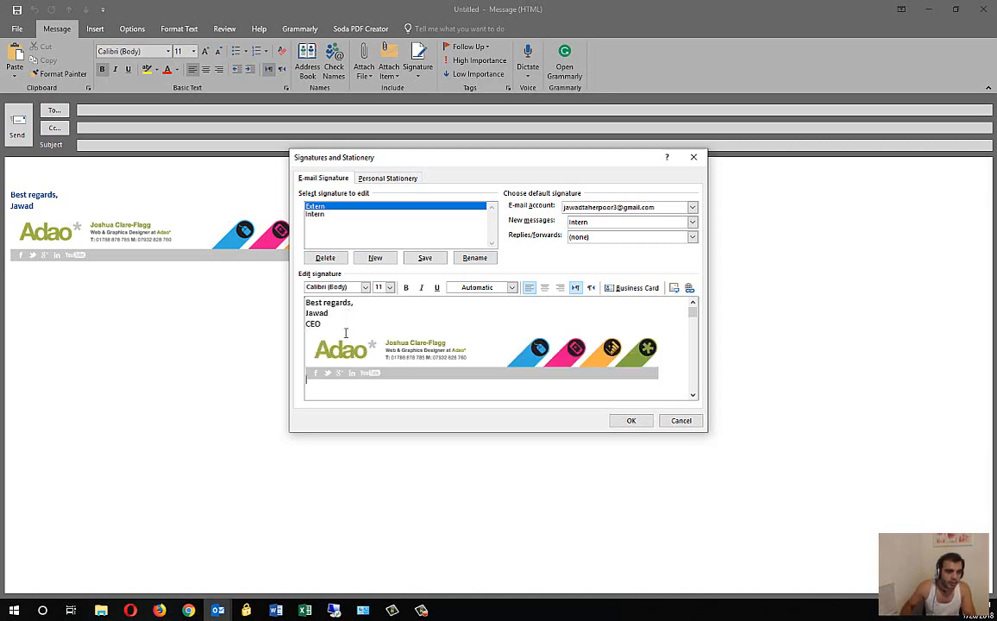
# Color the CEO line of the Extern signature red and save the signature settings
pyautogui.doubleClick(314, 324)
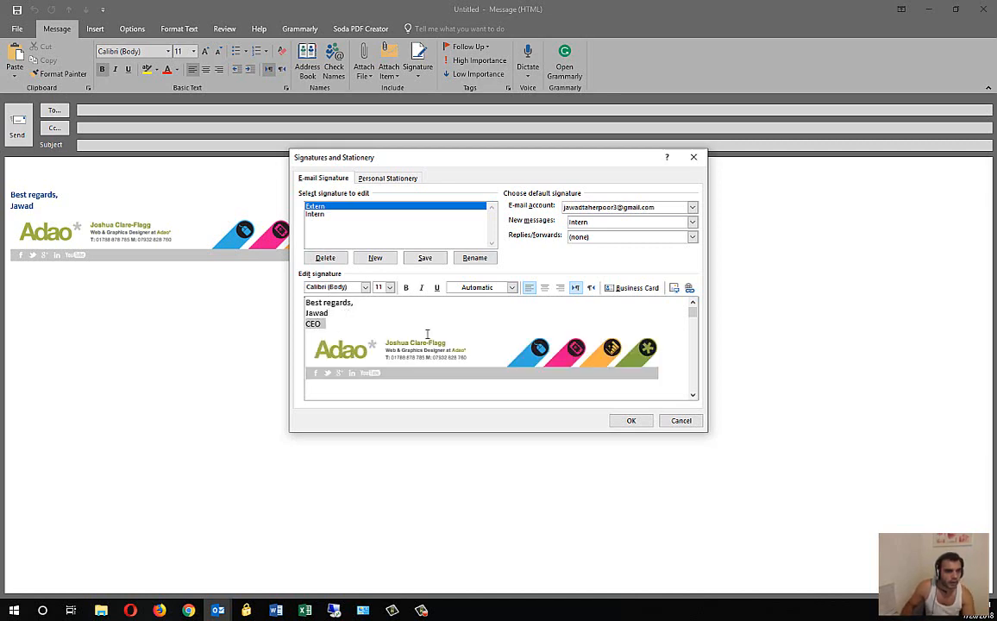
pyautogui.click(513, 287)
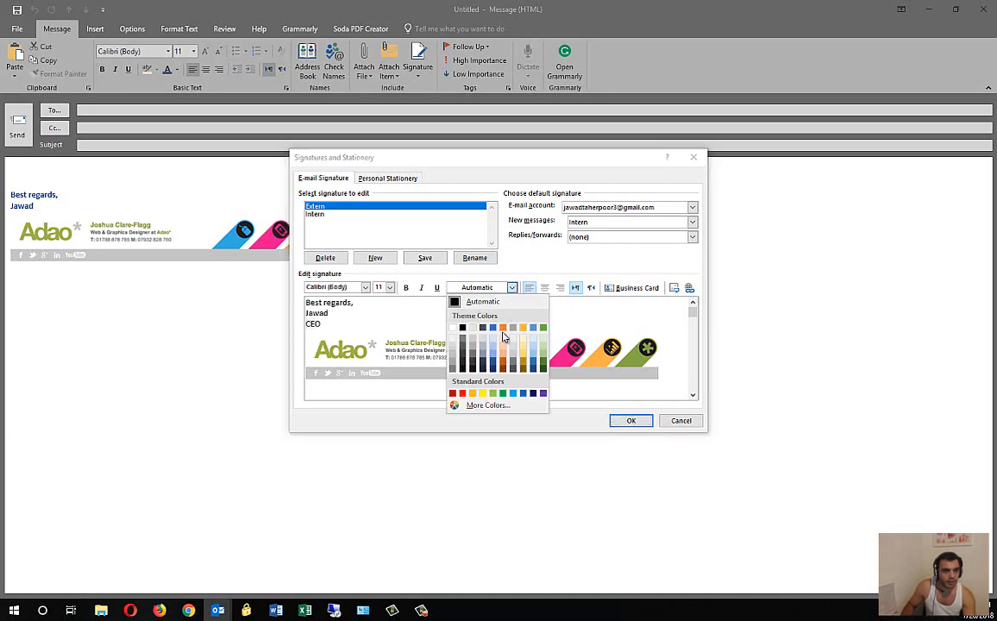
pyautogui.click(463, 390)
pyautogui.click(632, 421)
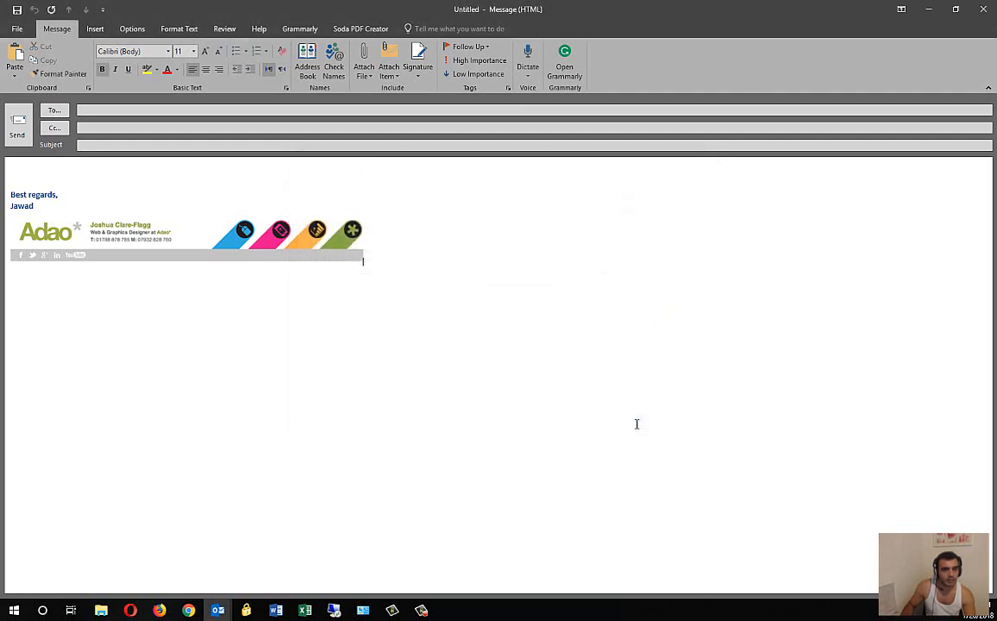
# Replace the signature in the new message with Extern and place the cursor above its closing text
pyautogui.click(420, 77)
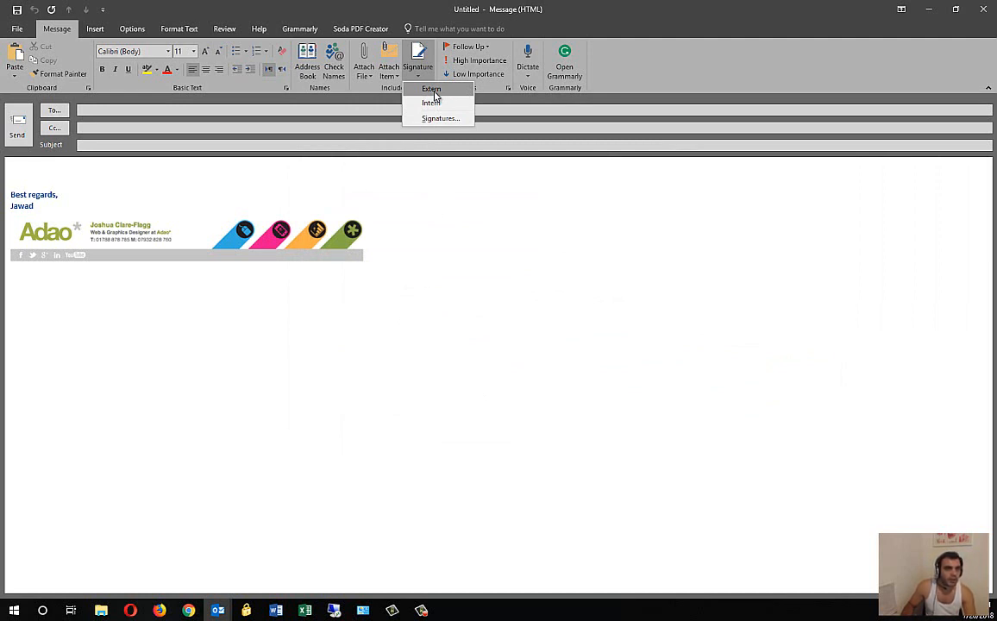
pyautogui.click(433, 90)
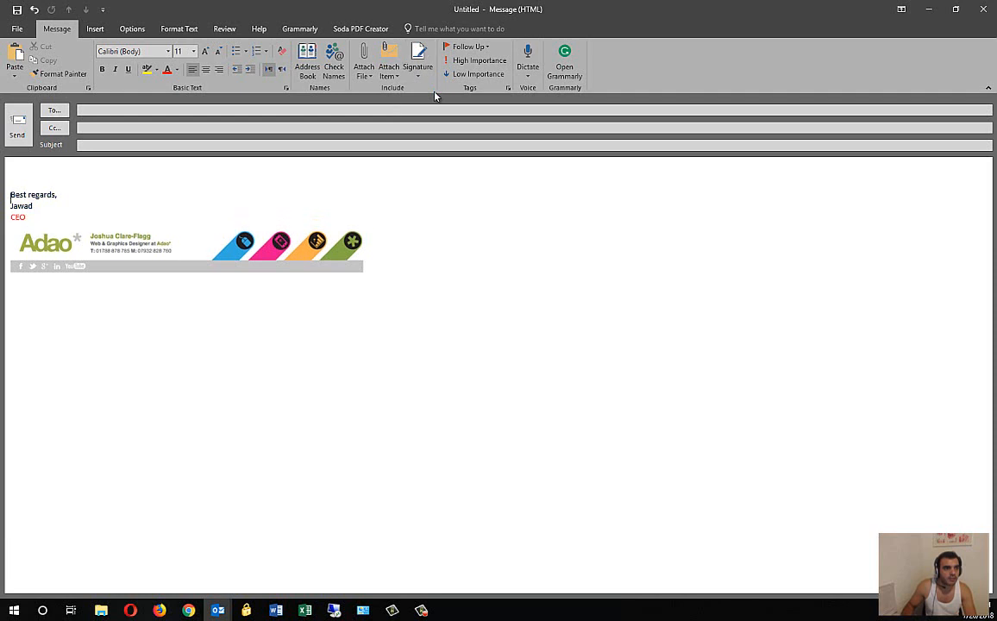
pyautogui.click(215, 181)
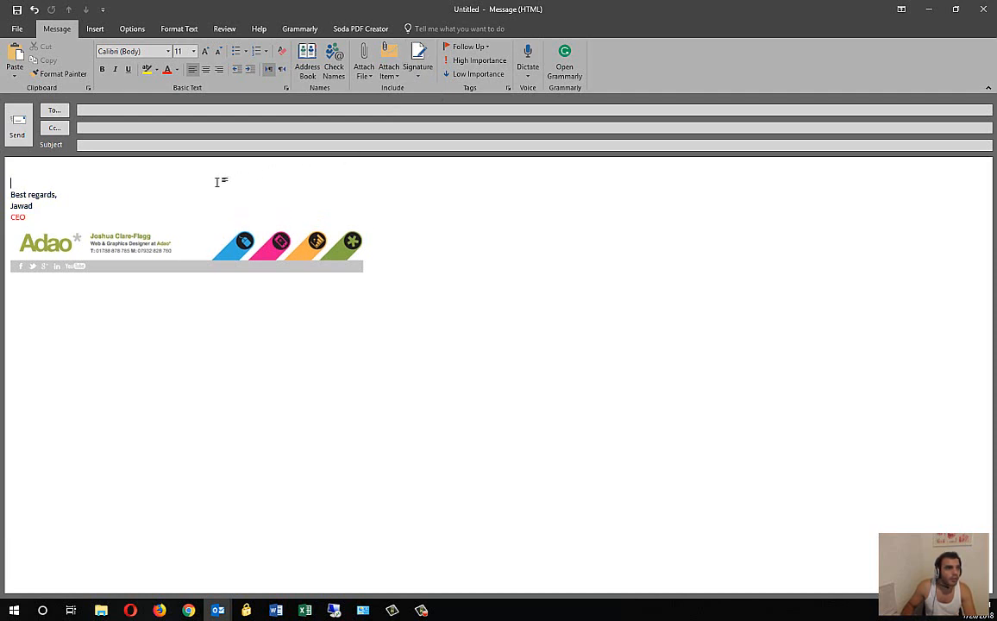
# Look at where signatures are managed, in the message's signature choices and in the Outlook mail options, and close the options without changes
pyautogui.click(419, 69)
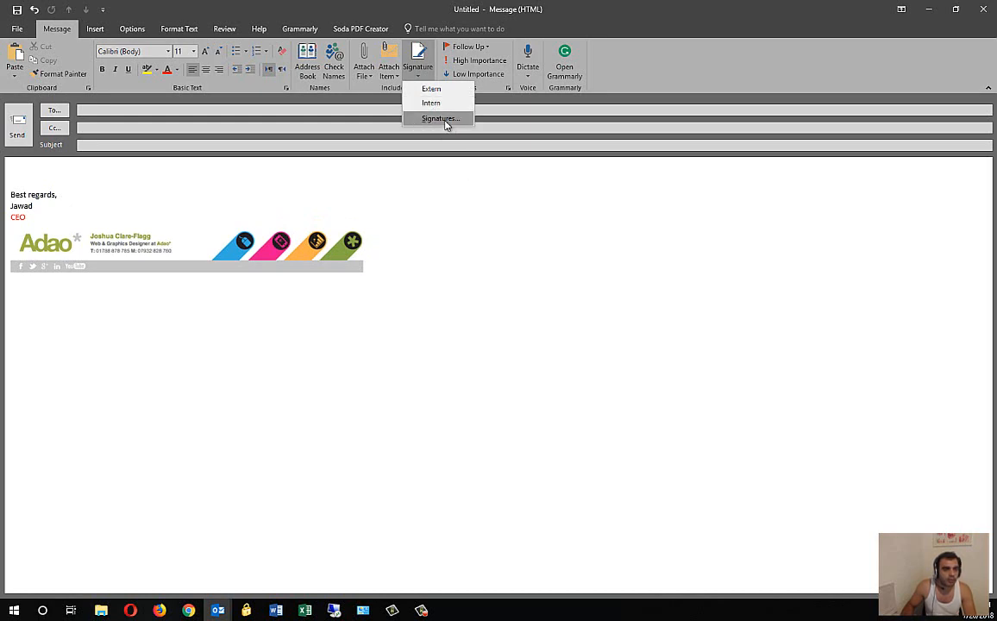
pyautogui.click(16, 28)
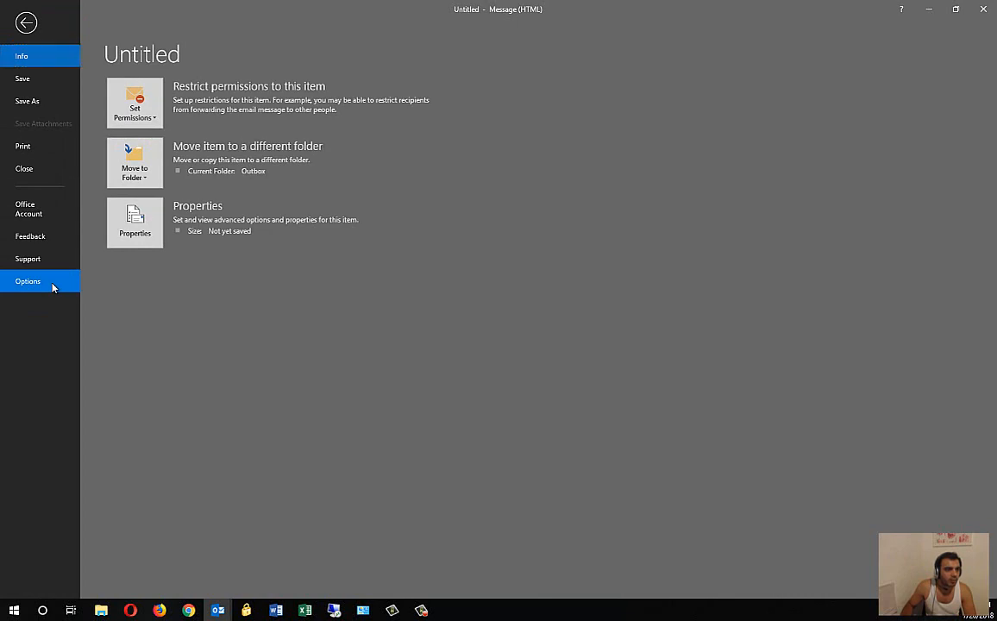
pyautogui.click(52, 285)
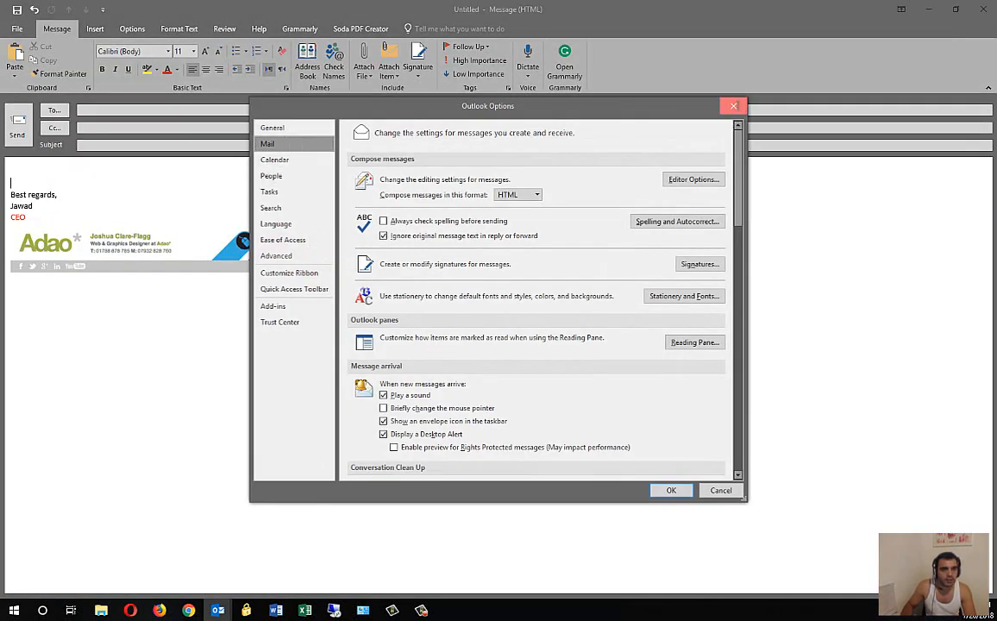
pyautogui.click(734, 106)
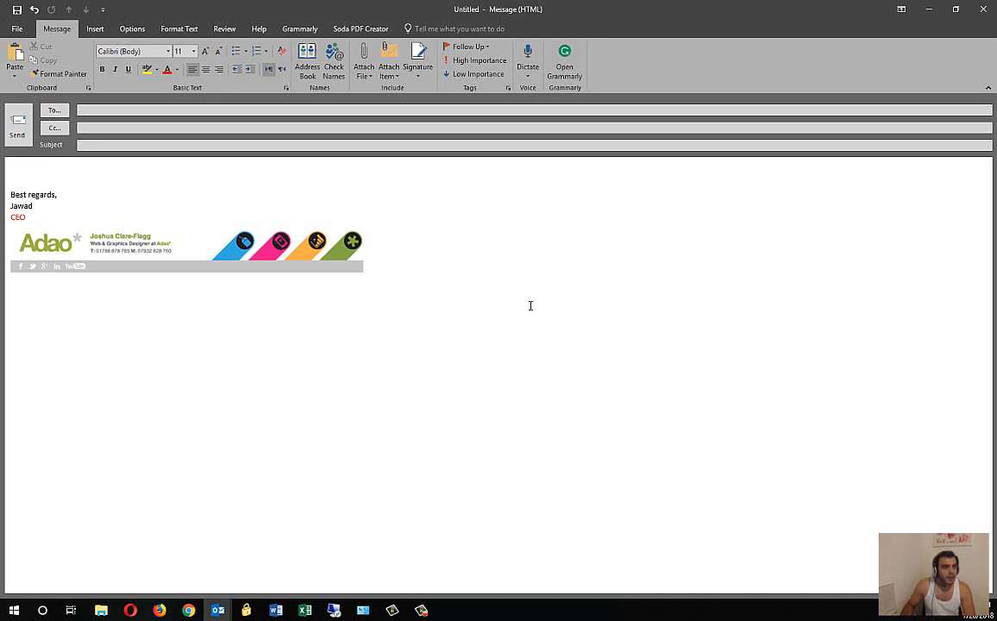